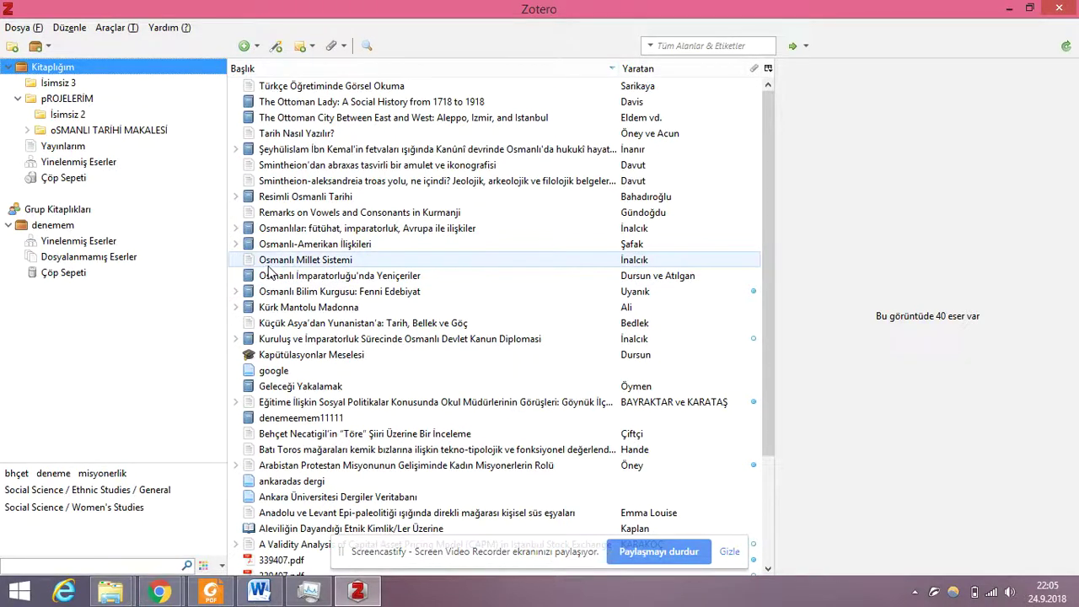
Open the advanced files and folders preferences in Zotero and show its data directory in the file manager
click(69, 30)
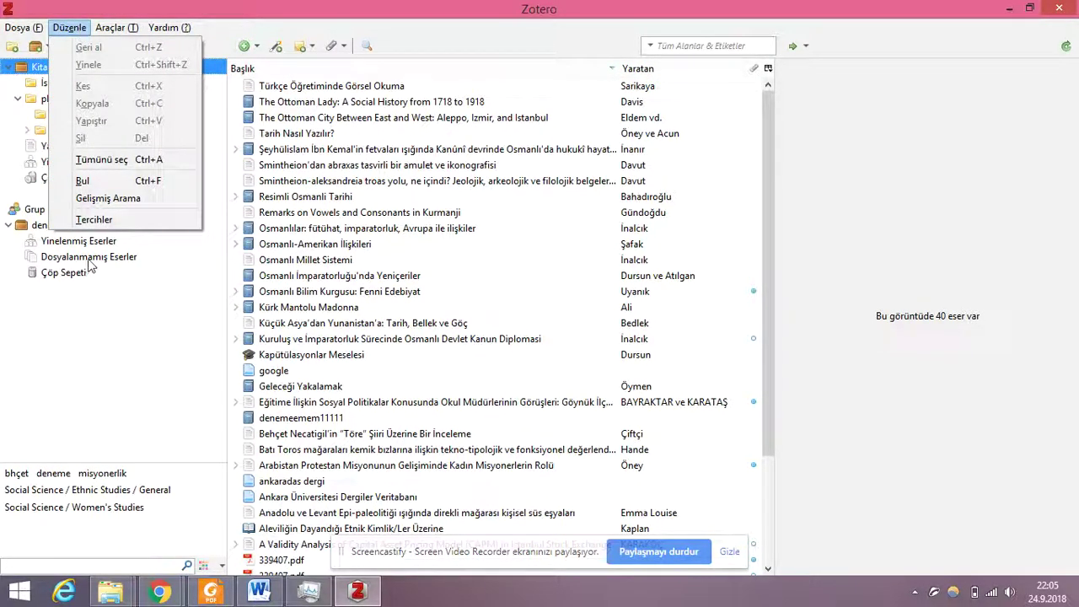
click(93, 219)
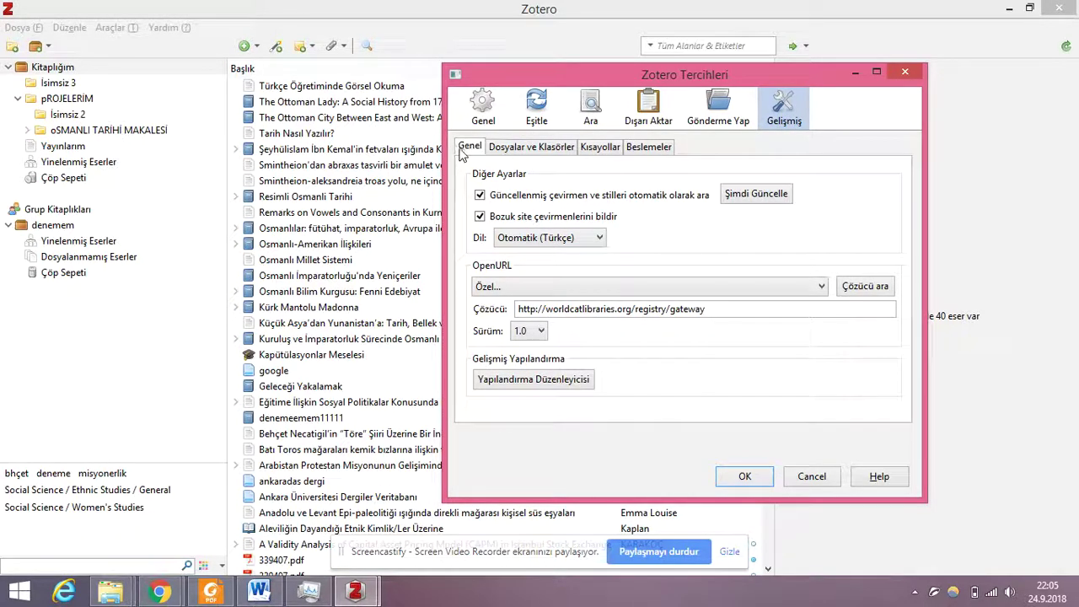
click(544, 151)
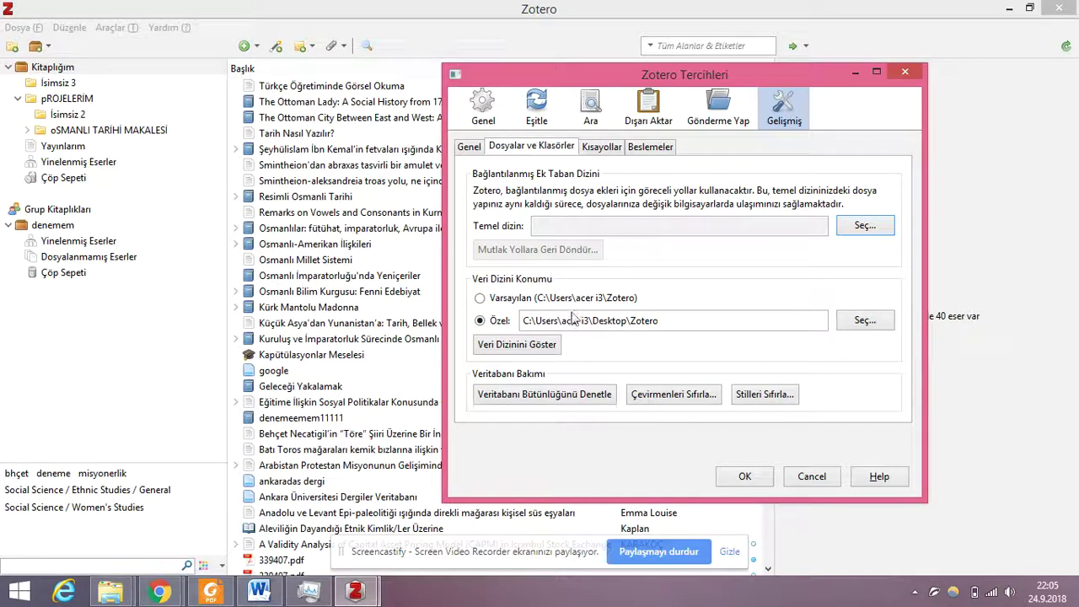
click(529, 344)
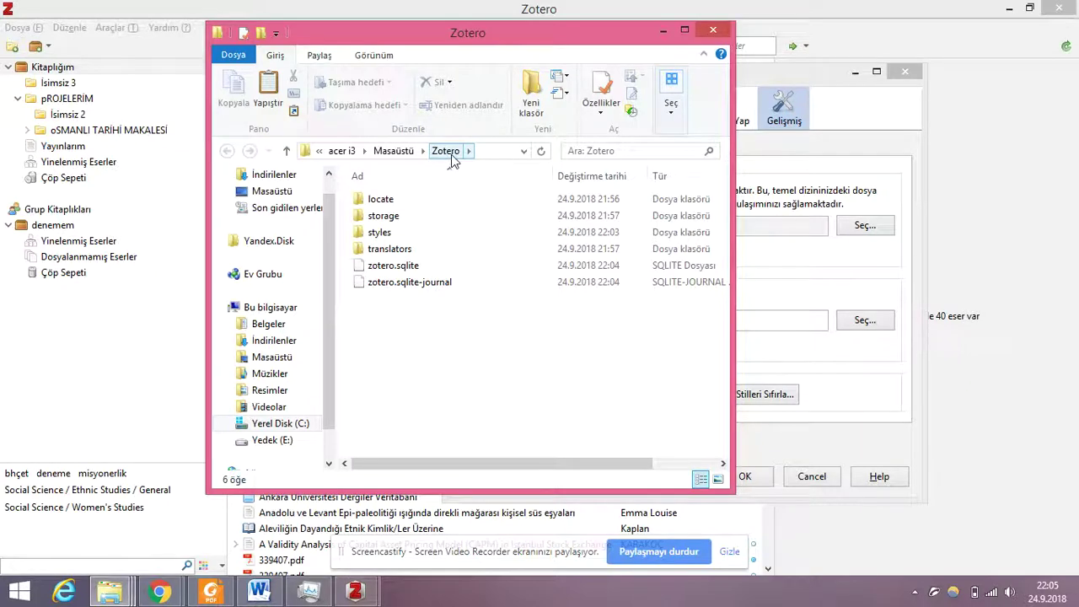
Go up from the data directory to Masaüstü and copy the Zotero folder
click(403, 151)
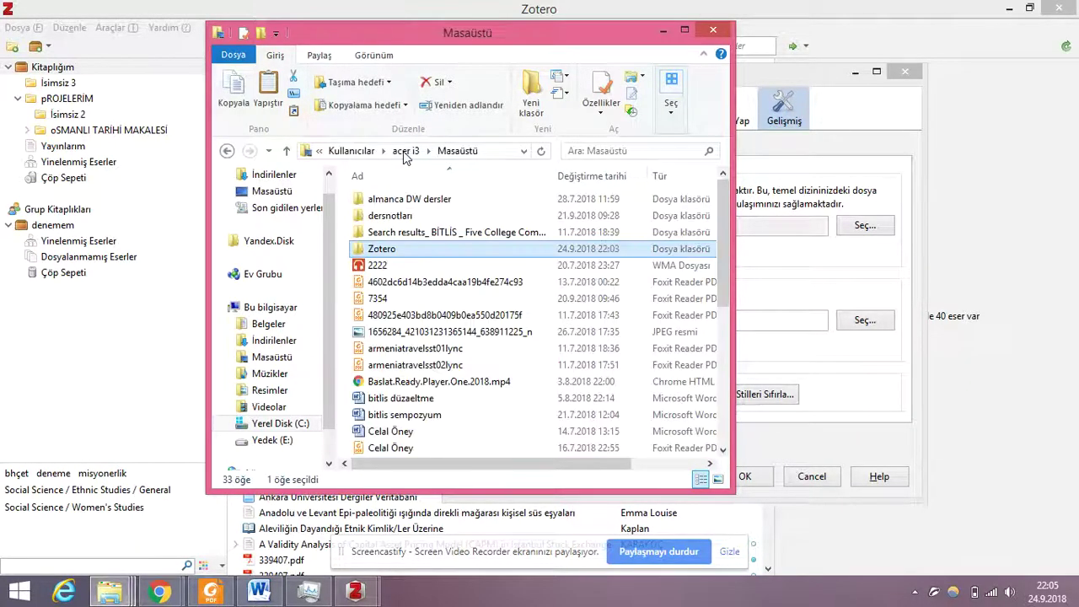
right_click(411, 251)
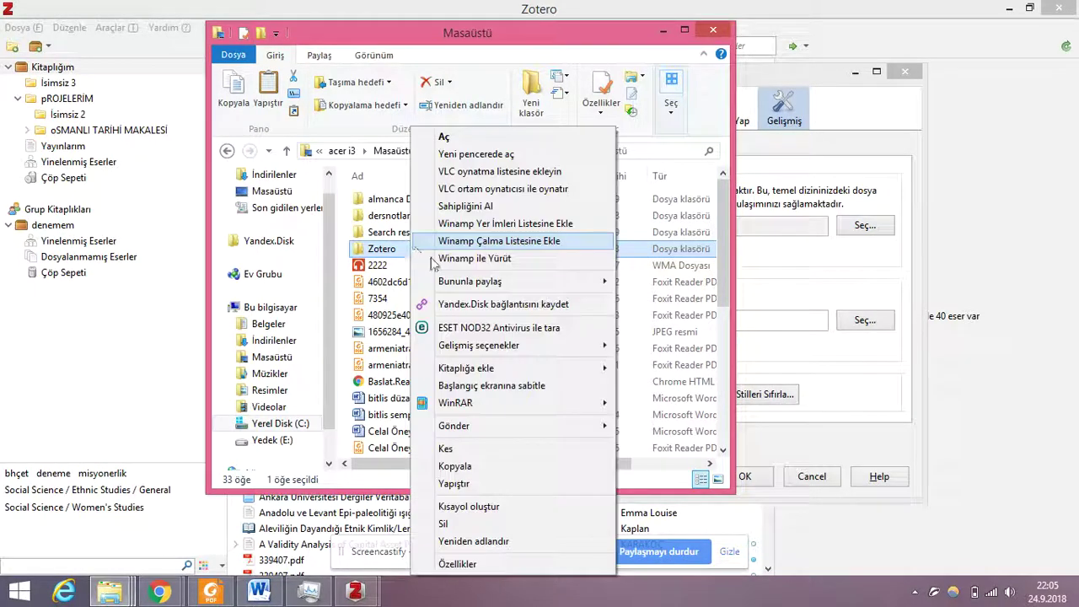
click(474, 451)
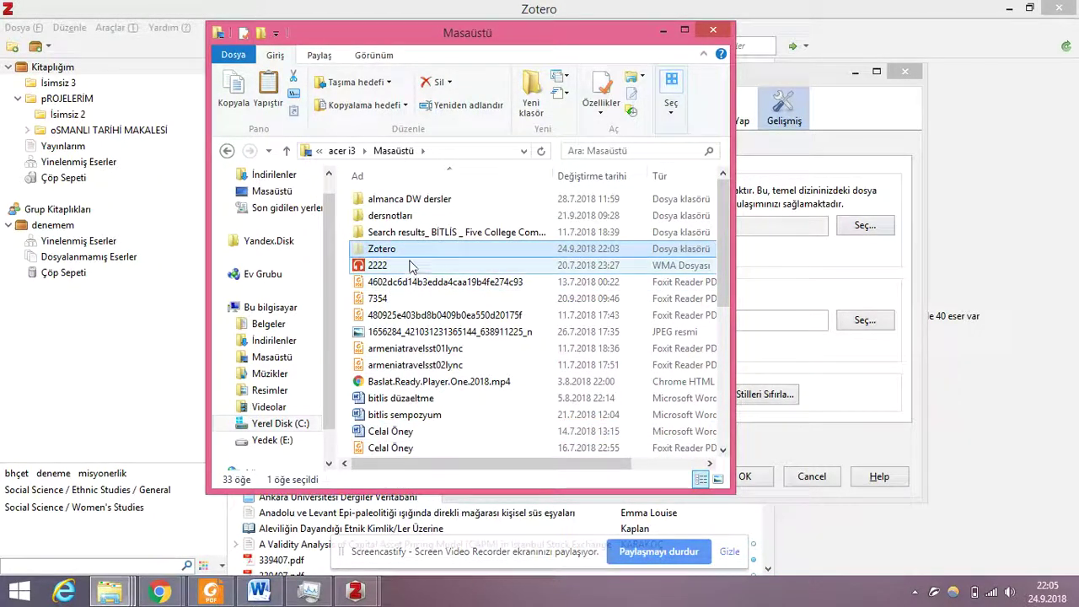
right_click(415, 252)
click(469, 466)
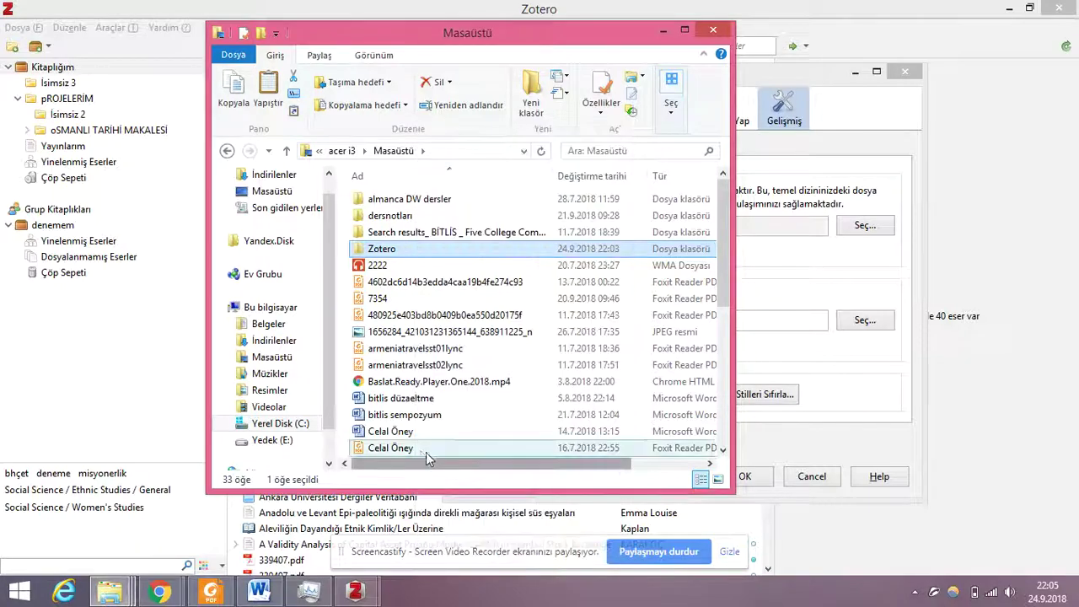
Minimise the open windows and open the Yedek (E:) drive from Bu bilgisayar in a maximised window
click(663, 31)
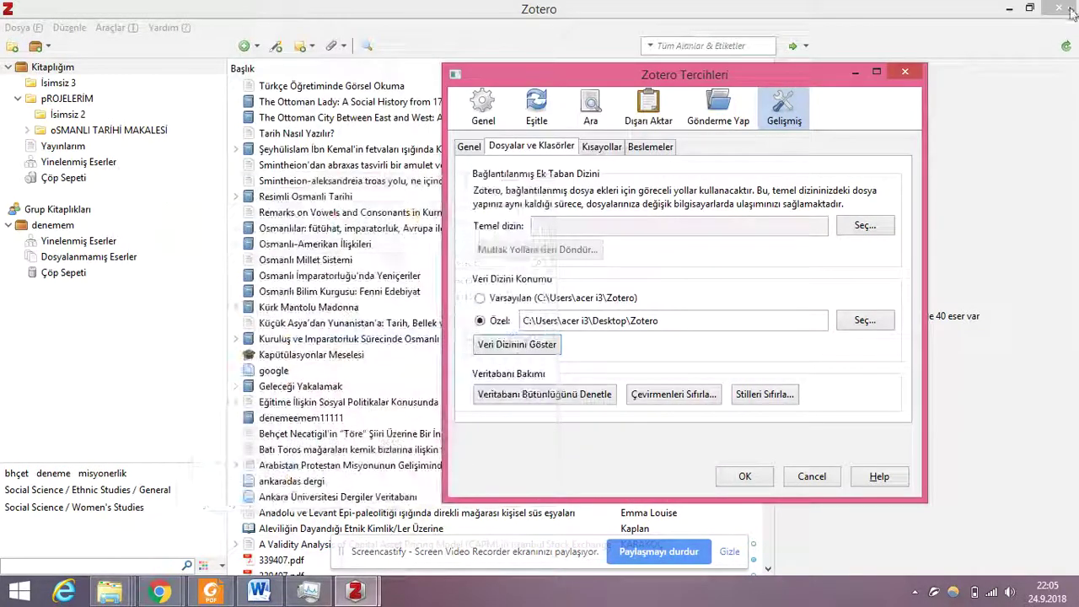
click(855, 73)
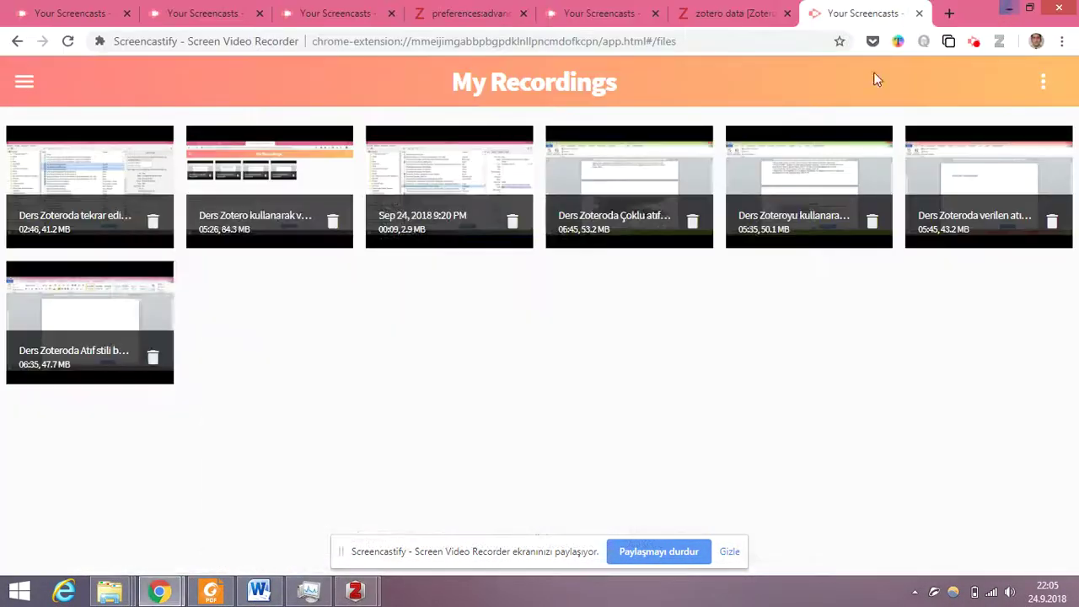
click(1009, 9)
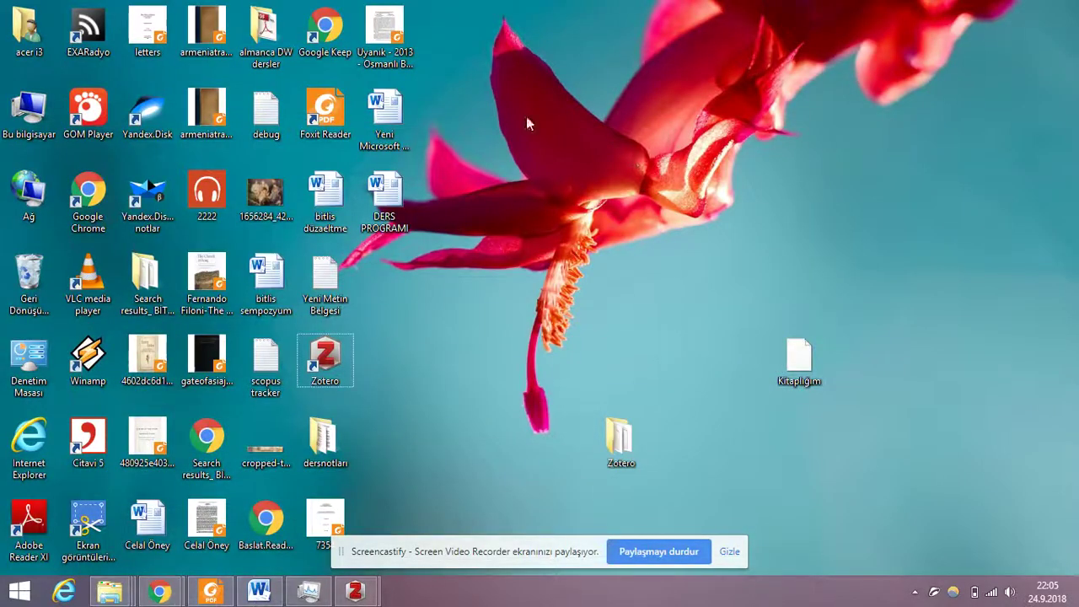
double_click(30, 108)
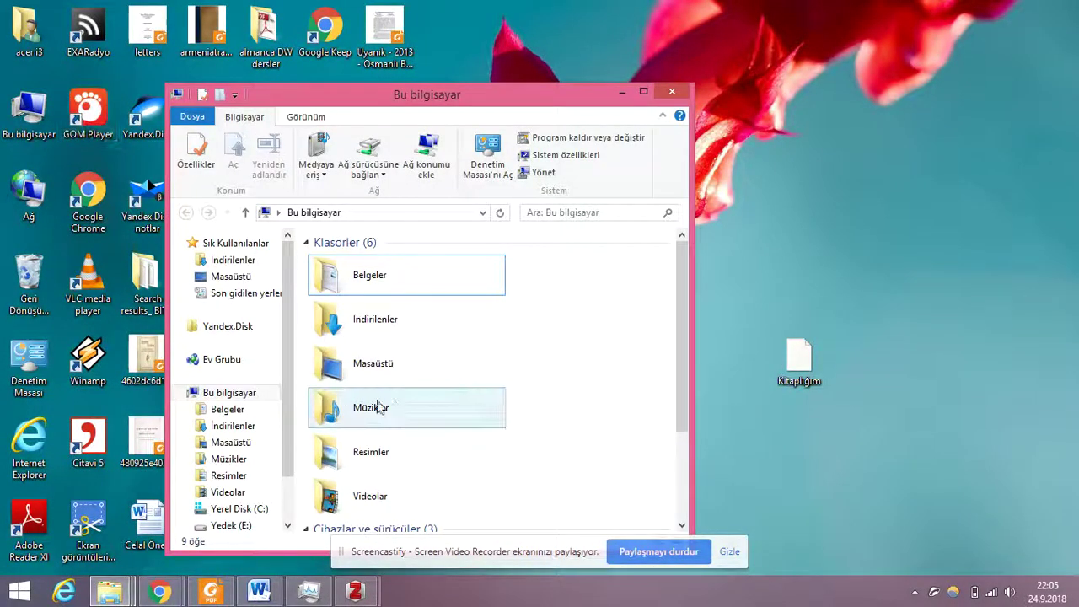
double_click(500, 91)
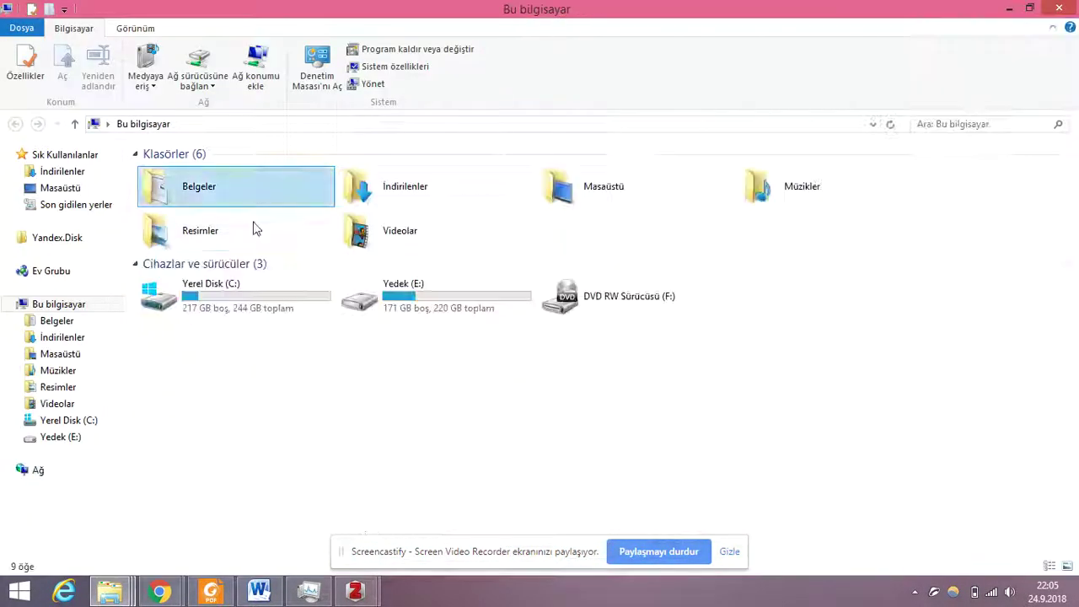
click(496, 299)
double_click(497, 299)
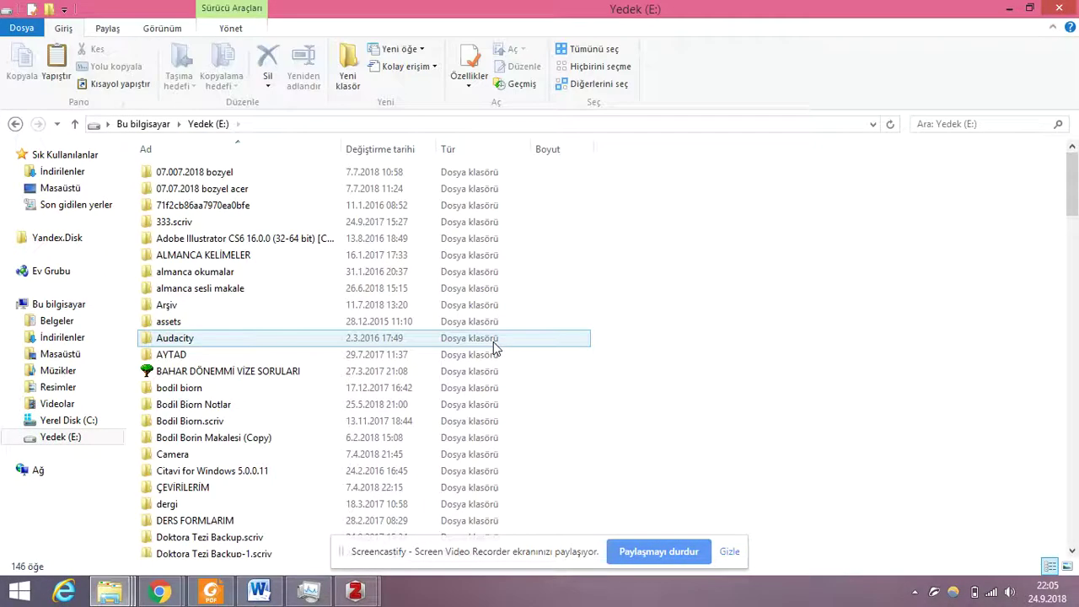
Paste the copied Zotero folder into the Yedek (E:) drive and minimise the drive window
right_click(756, 281)
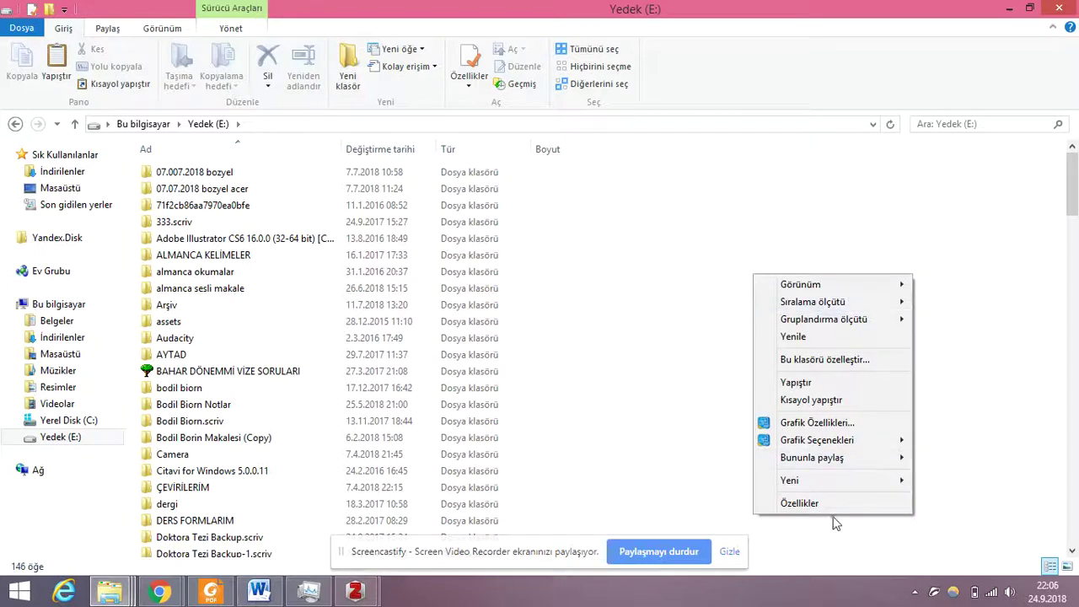
click(795, 382)
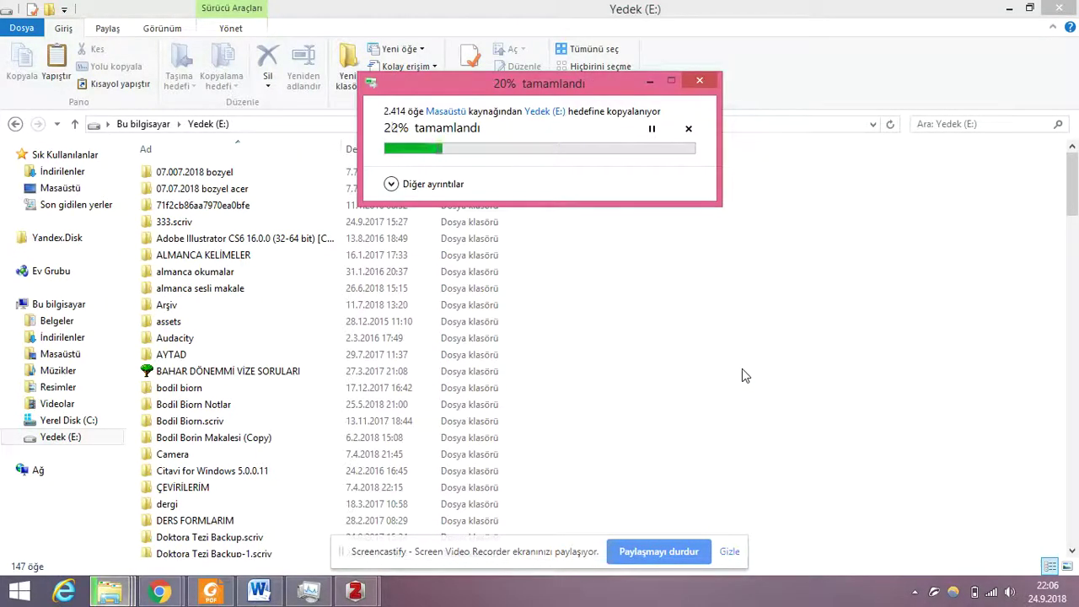
scroll(734, 349, down, 18)
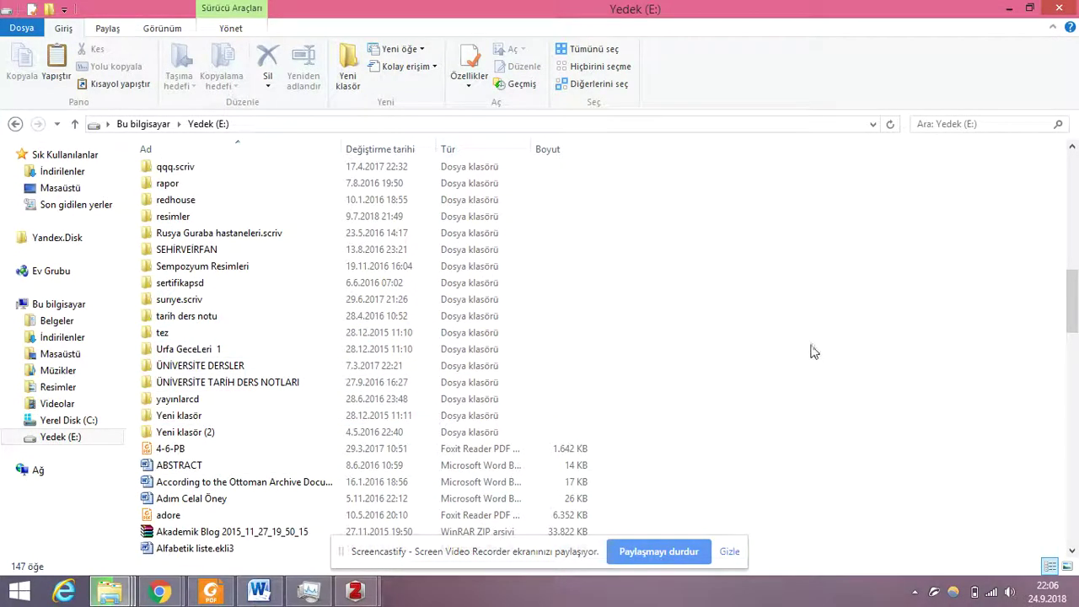
click(1009, 8)
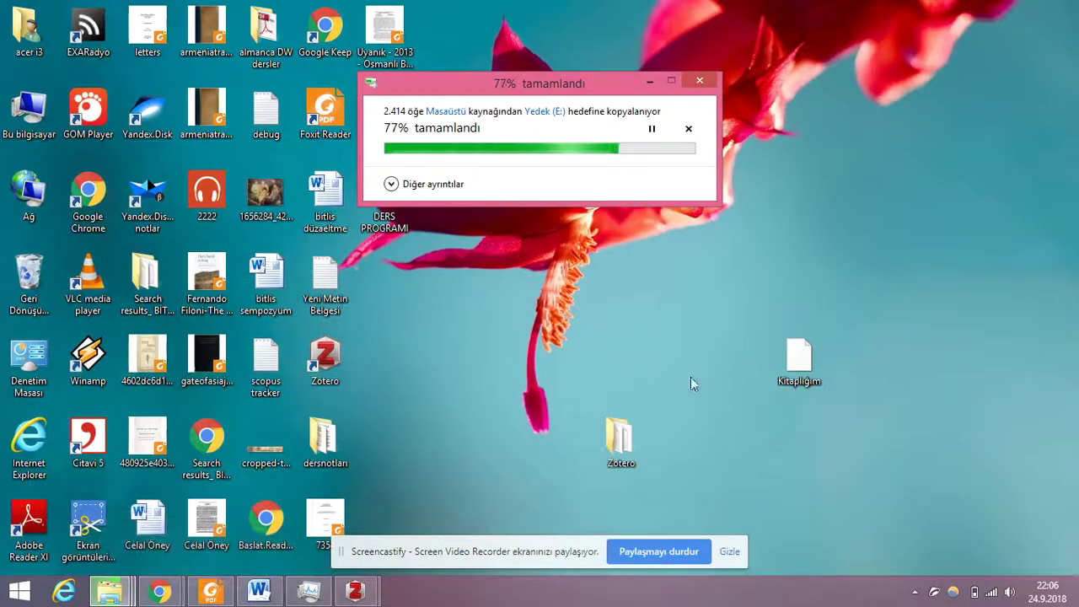
drag(562, 82, 625, 92)
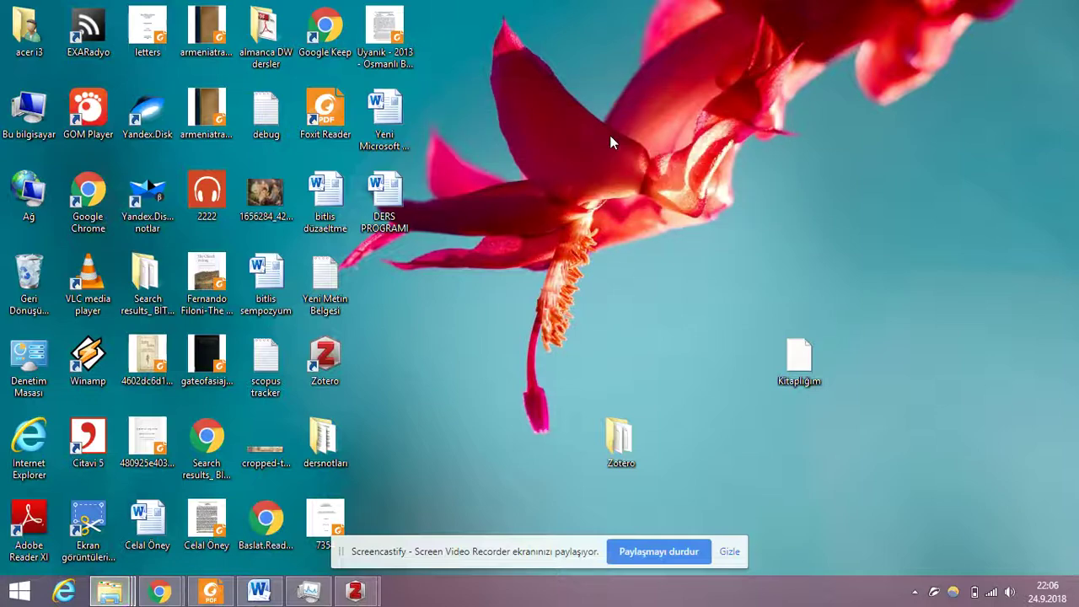
Switch to Zotero and look over the items listed in Kitaplığım, then minimise it
click(327, 503)
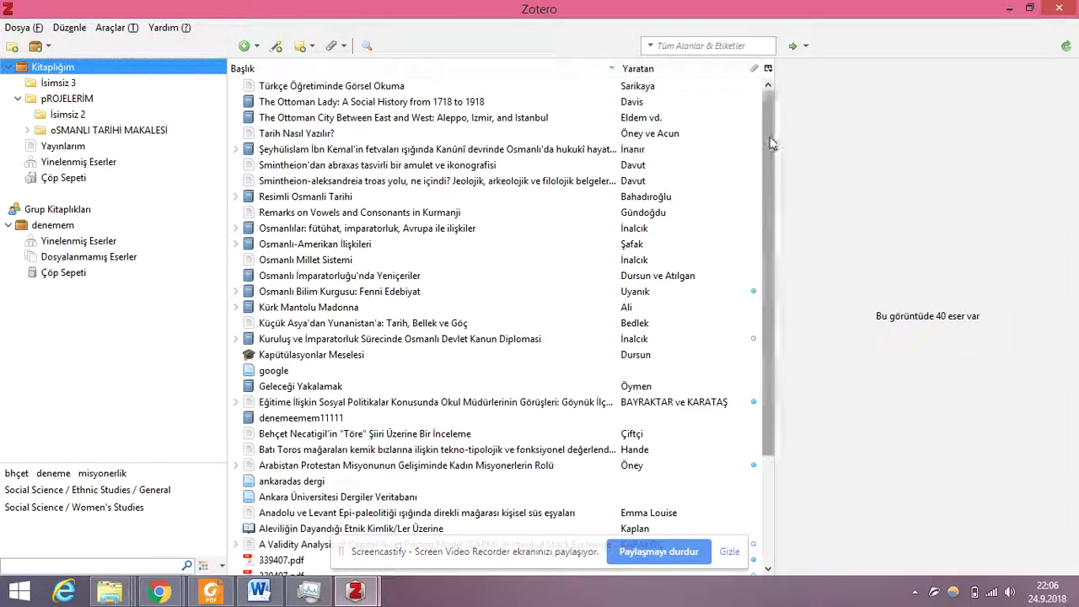
drag(769, 144, 764, 294)
scroll(594, 209, up, 3)
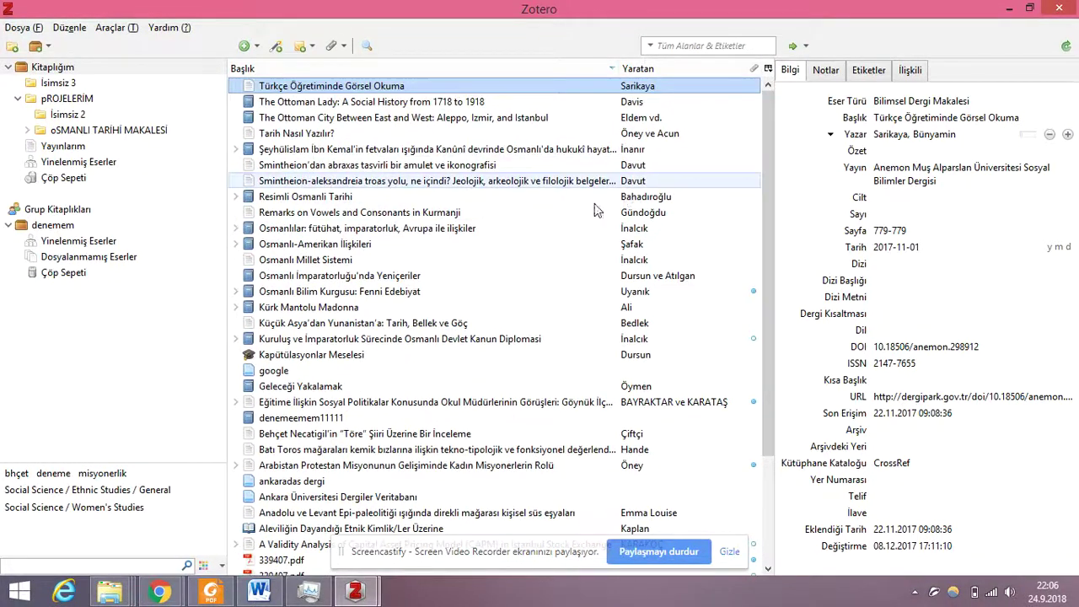
mouse_move(768, 129)
mouse_down()
mouse_move(768, 145)
mouse_move(767, 126)
mouse_up()
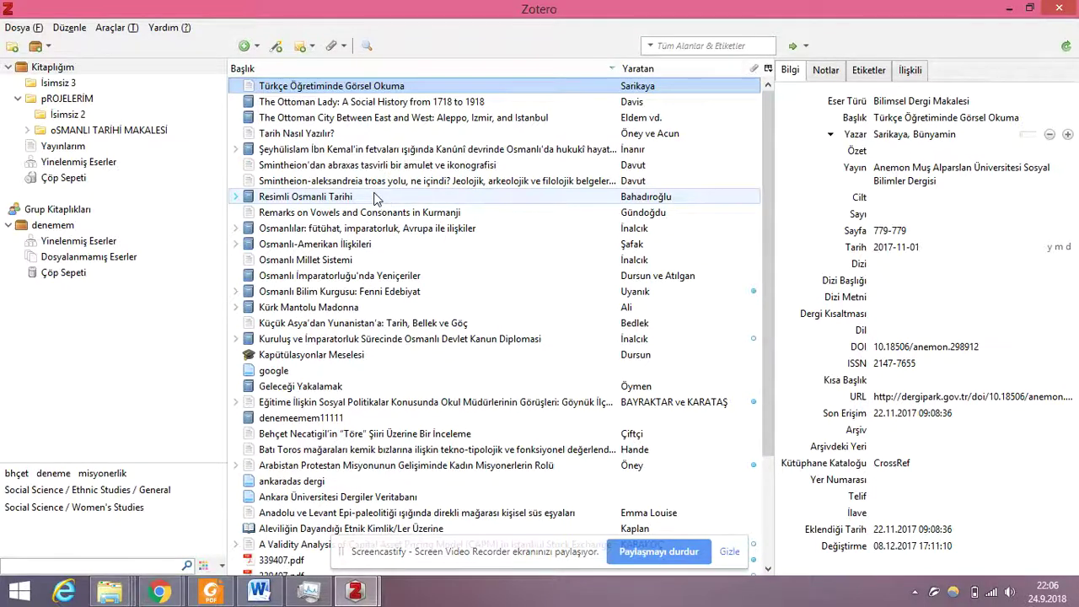
click(1012, 10)
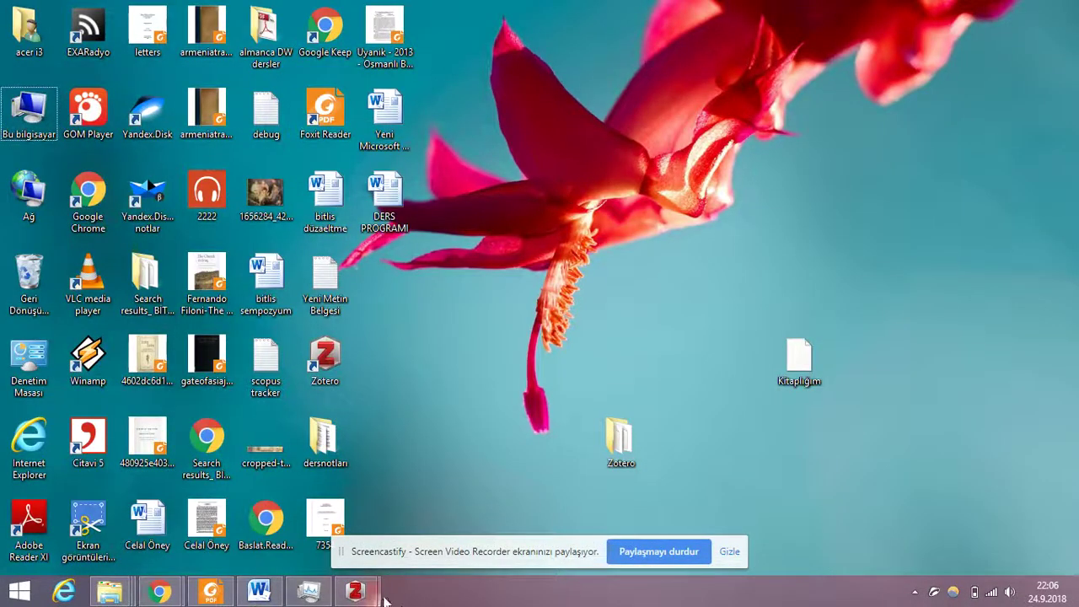
Open the Yedek (E:) drive again, check the contents of its Zotero folder, and return to the drive's file list
double_click(30, 113)
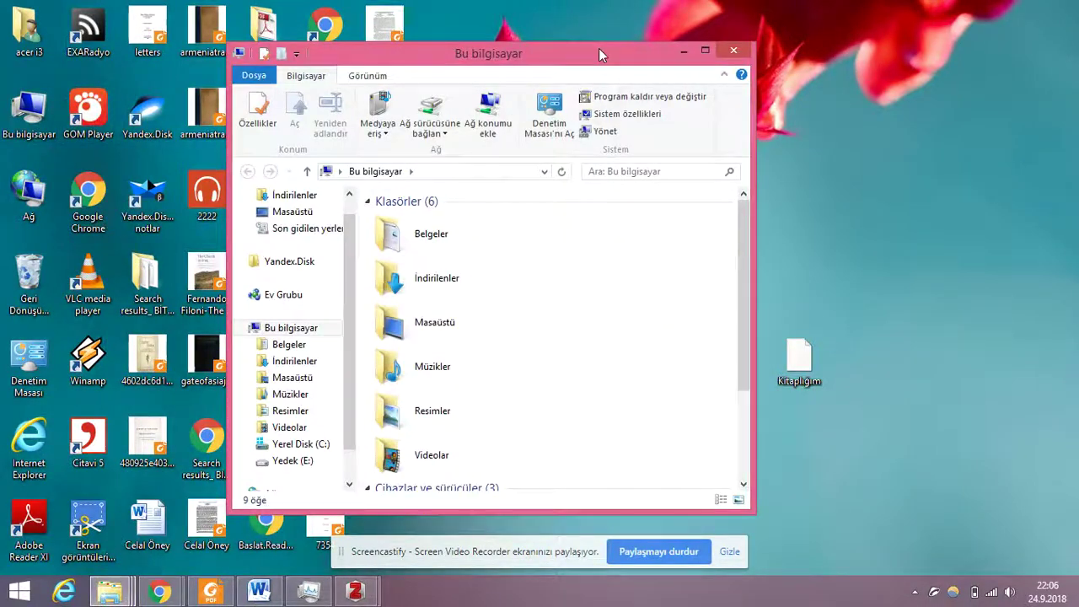
double_click(598, 48)
double_click(445, 304)
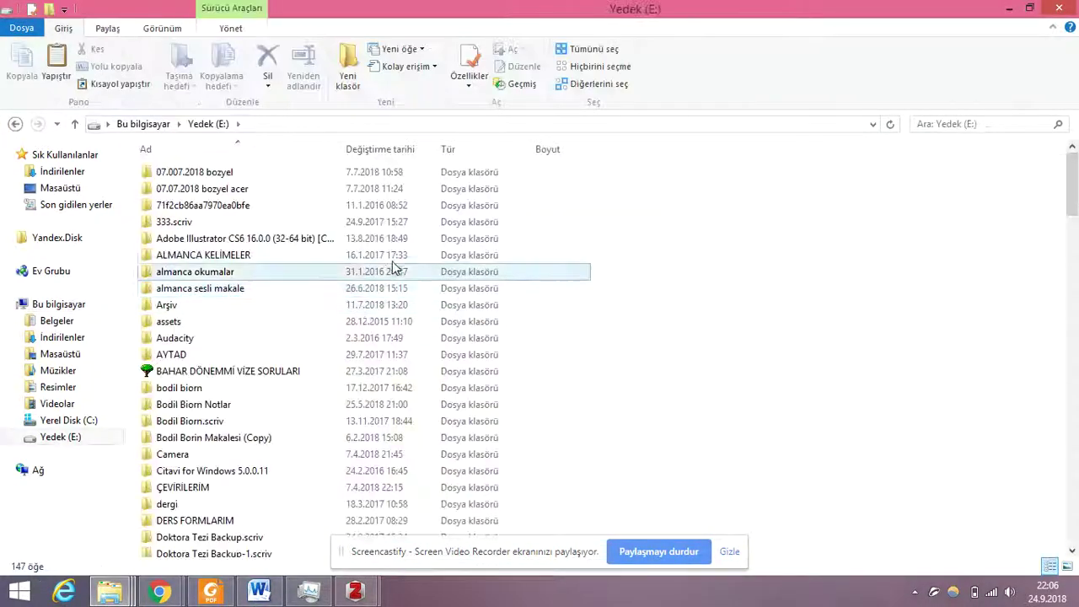
scroll(806, 352, down, 12)
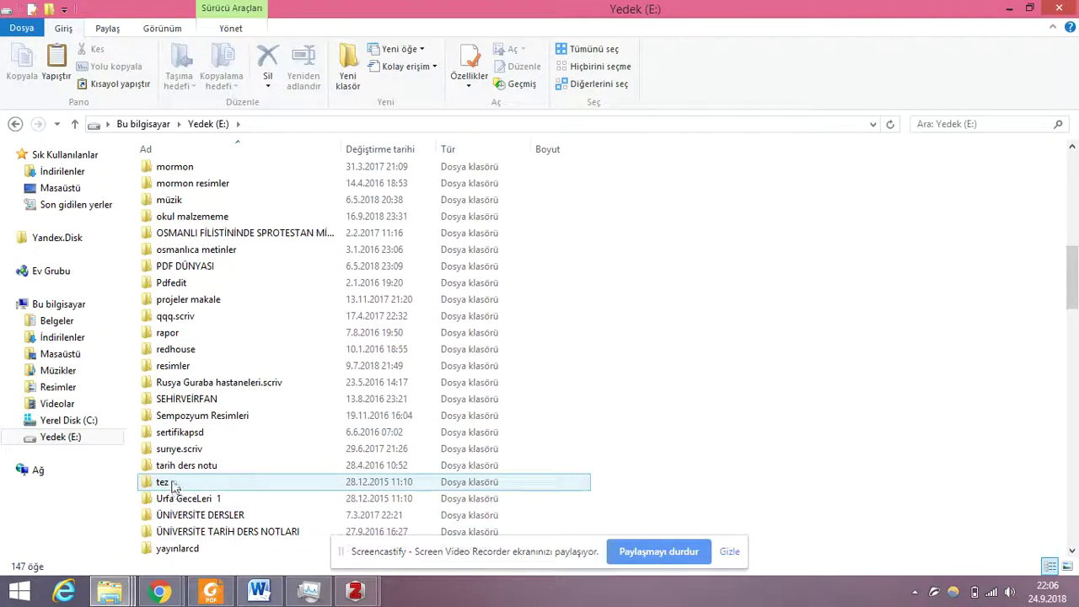
key(z)
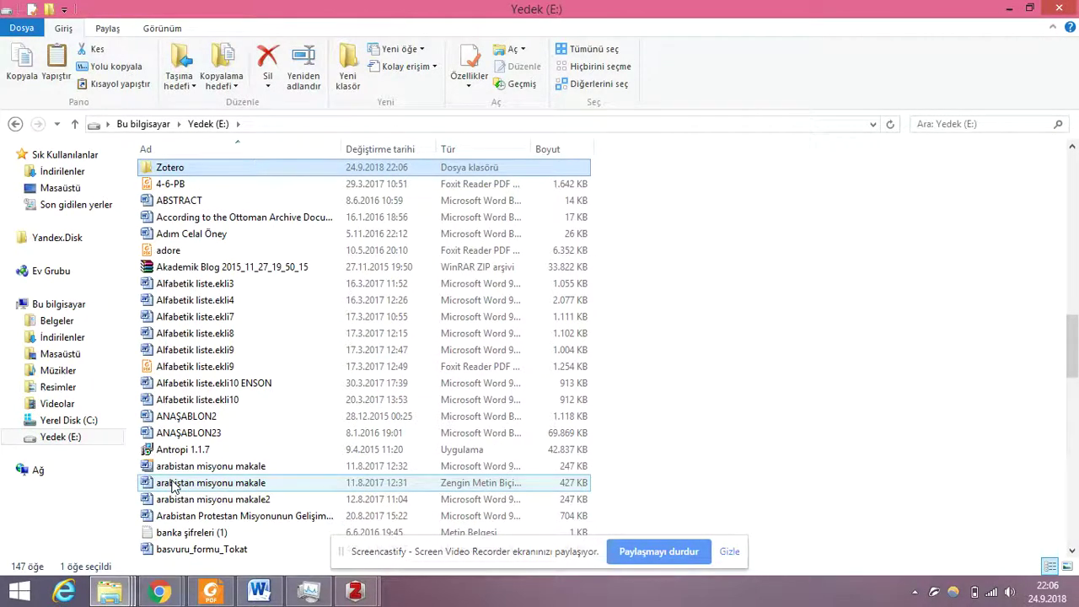
double_click(225, 168)
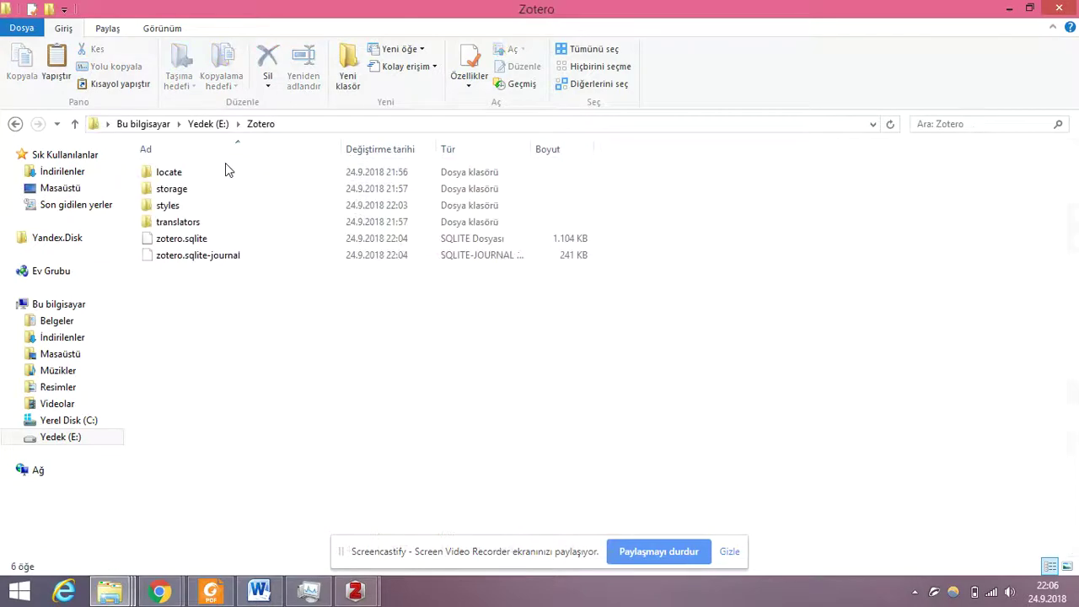
click(16, 124)
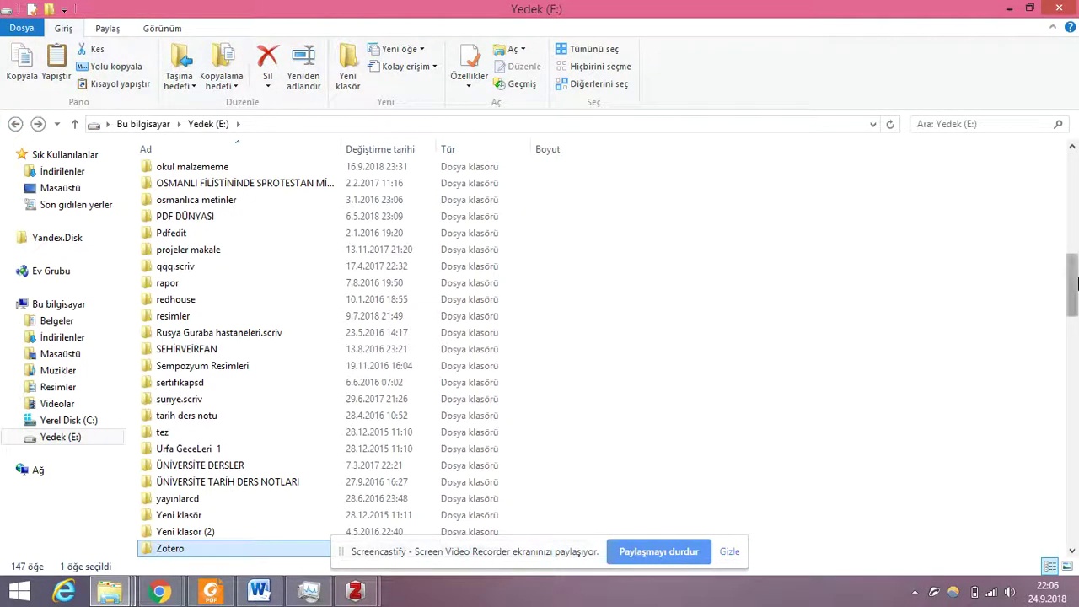
drag(1071, 291, 1070, 340)
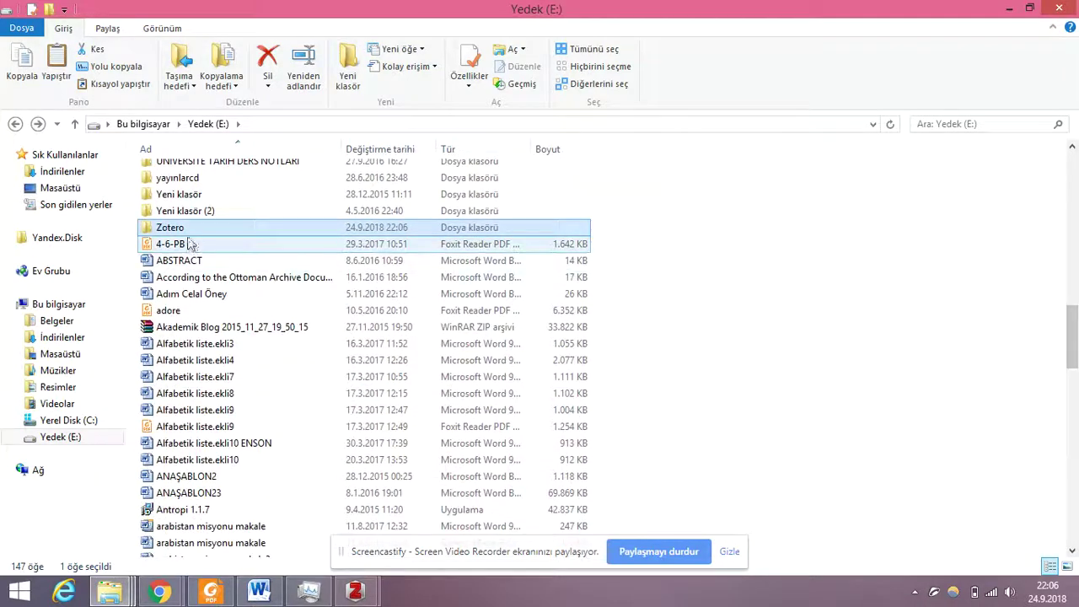
mouse_move(193, 229)
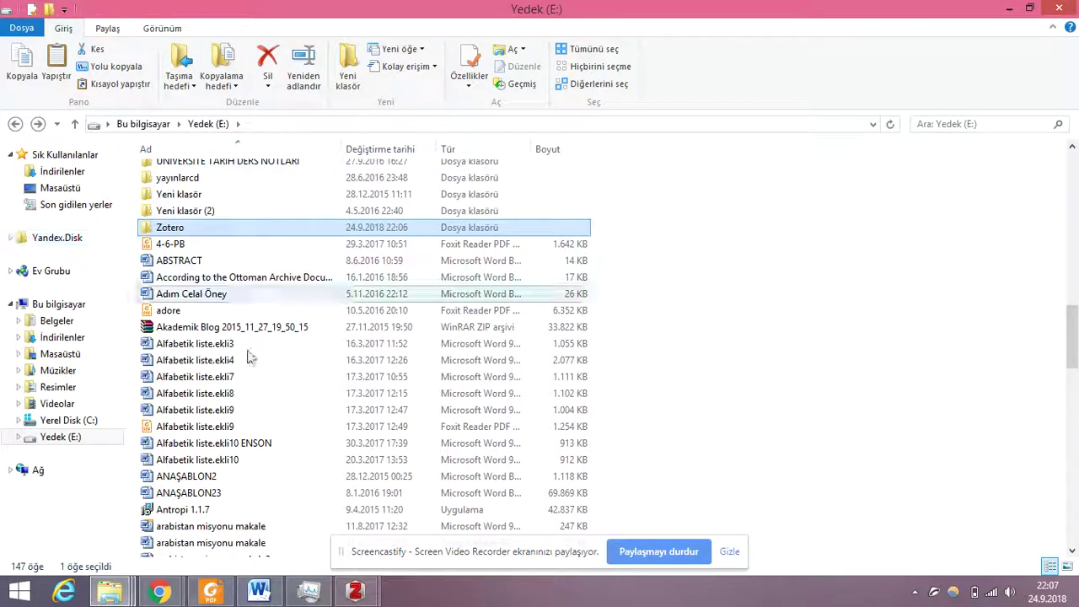
Switch back to Zotero, check the custom data directory location in the preferences, and close them
click(355, 591)
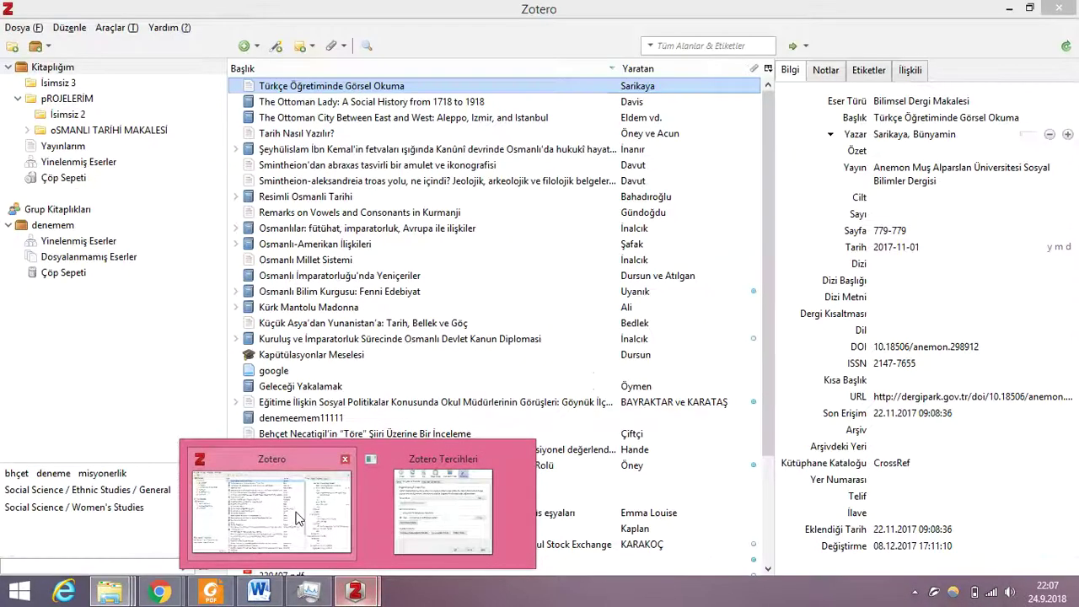
click(295, 516)
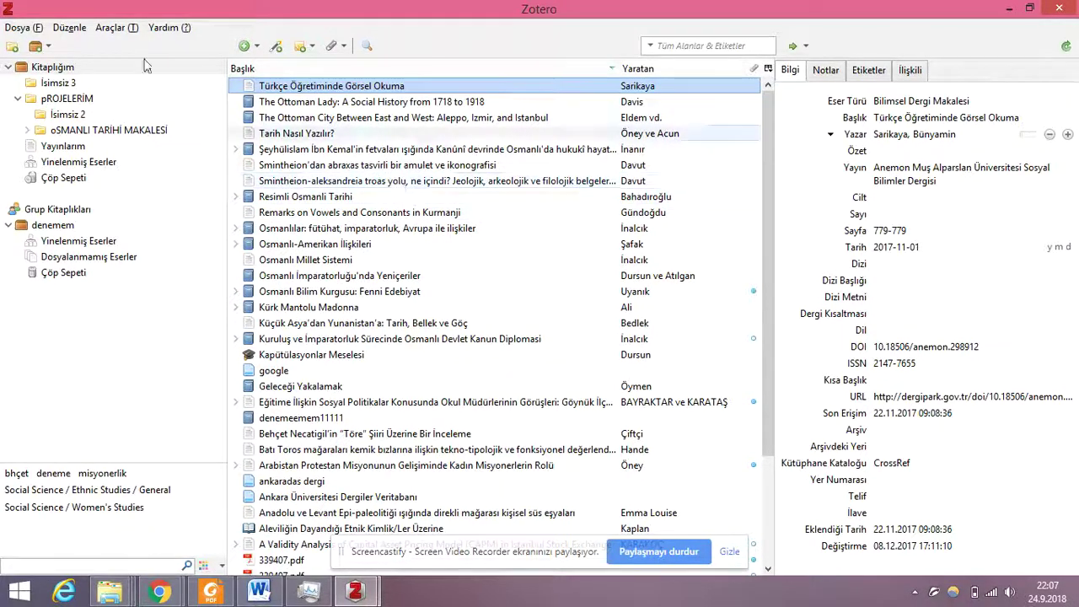
click(69, 27)
click(133, 255)
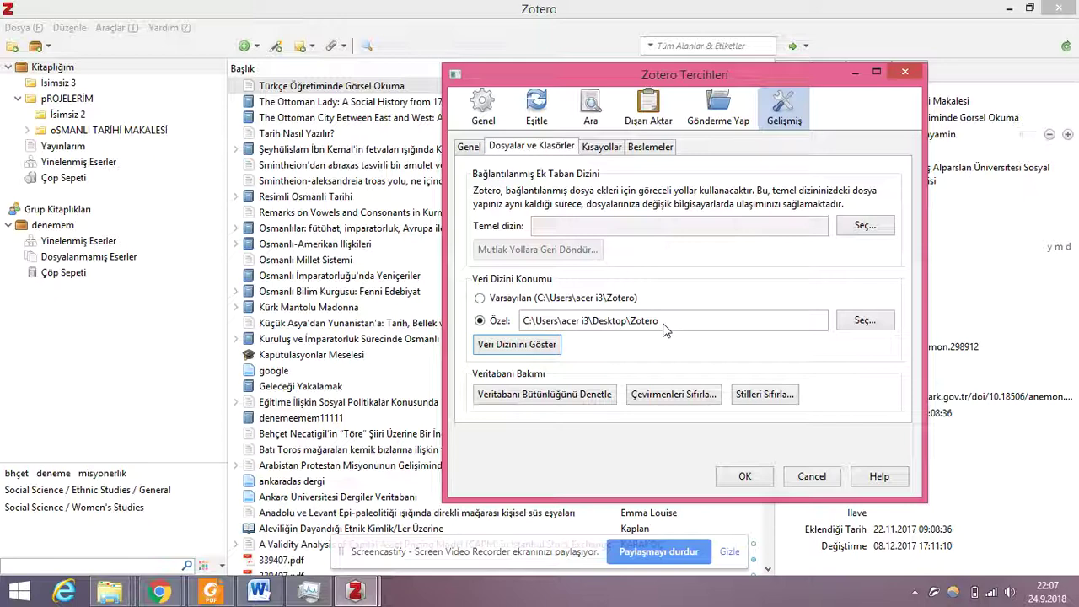
key(Escape)
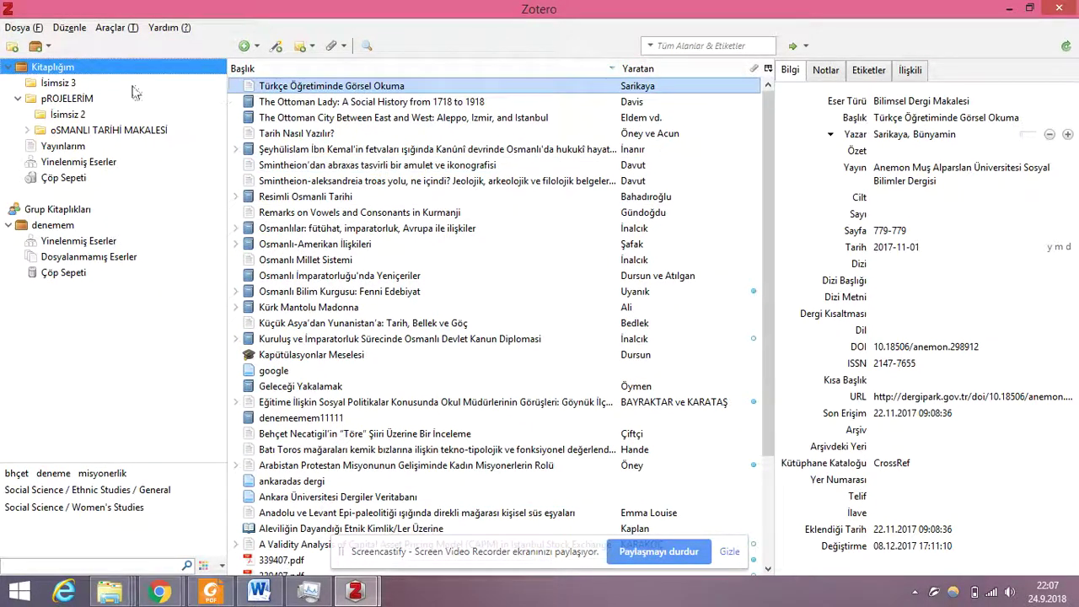
Create a subcollection under the İsimsiz 3 collection, keeping the suggested name
click(67, 82)
right_click(71, 84)
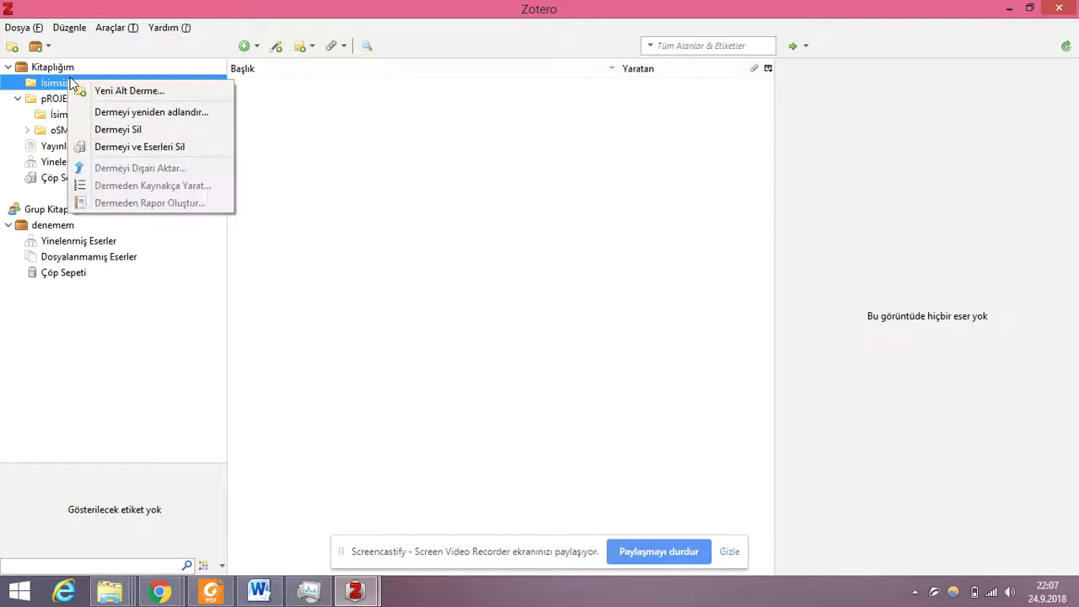
click(114, 91)
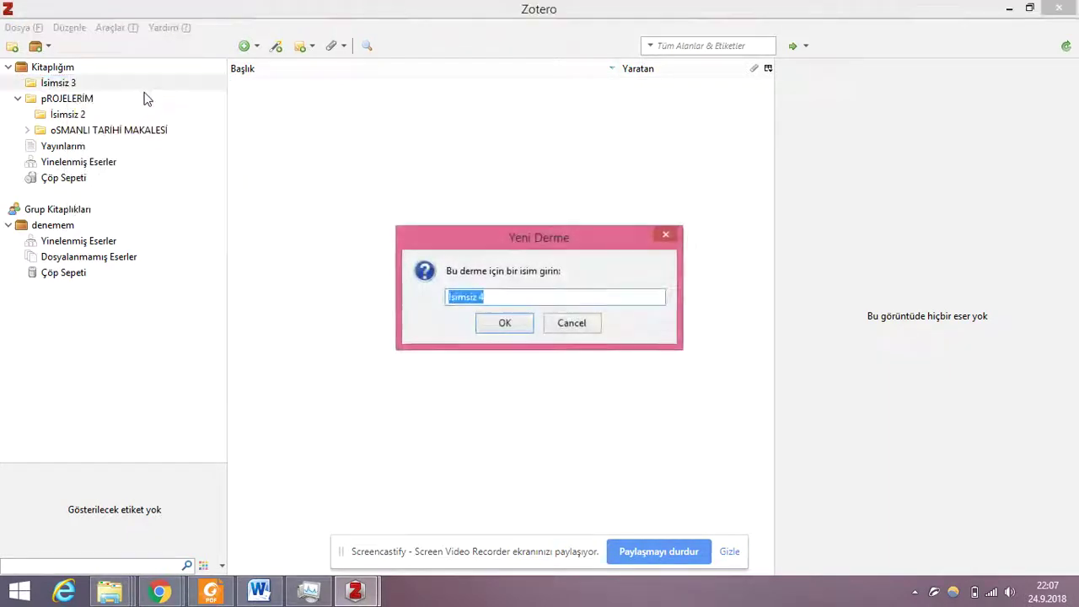
click(515, 329)
Delete the İsimsiz 3 and pROJELERİM collections from Kitaplığım without deleting the items in them
right_click(74, 86)
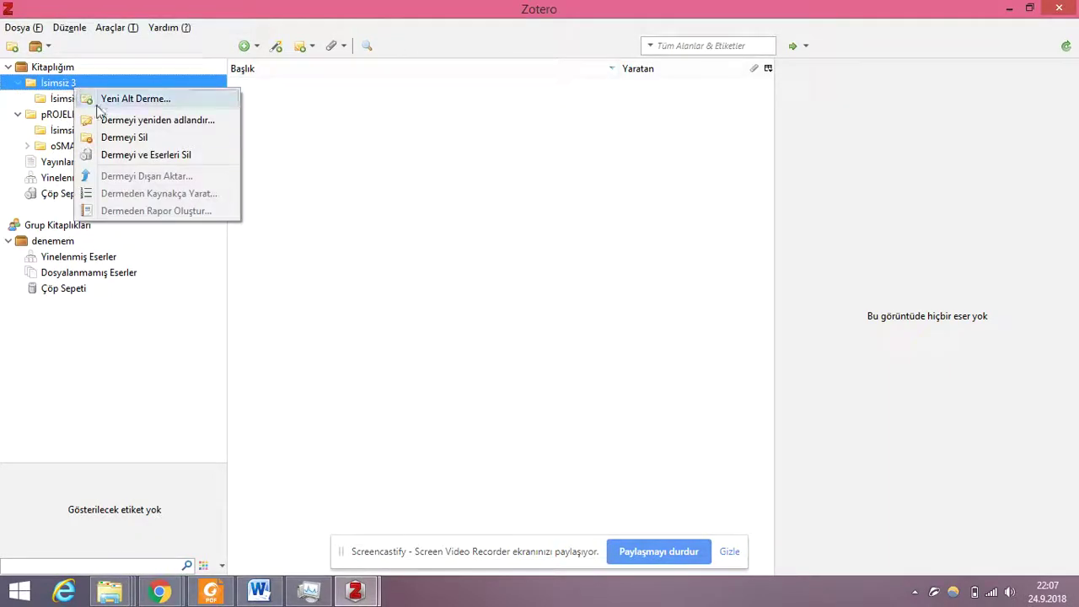
click(131, 137)
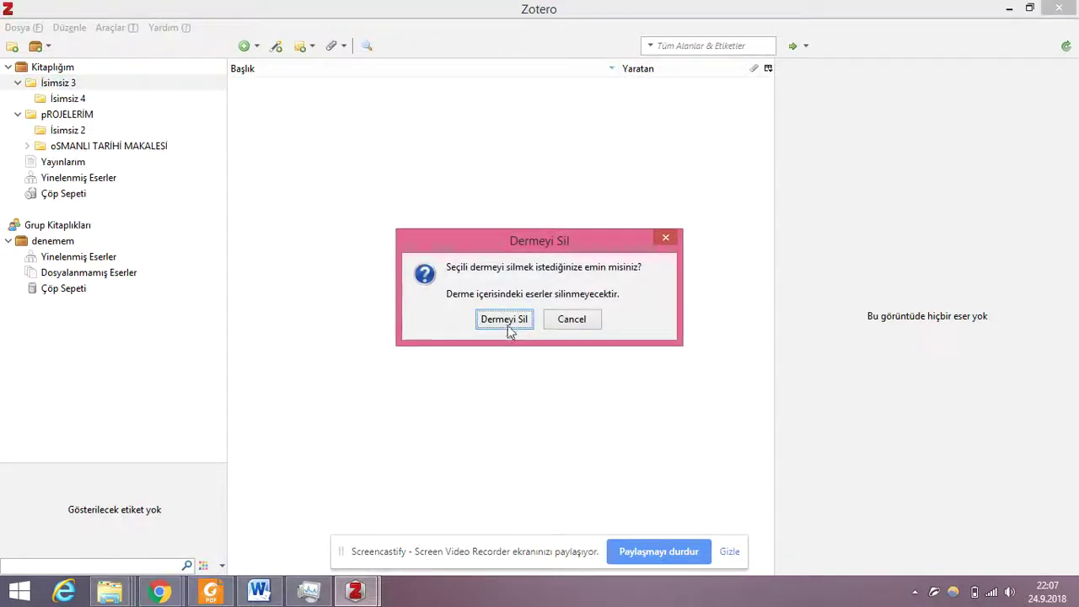
click(505, 320)
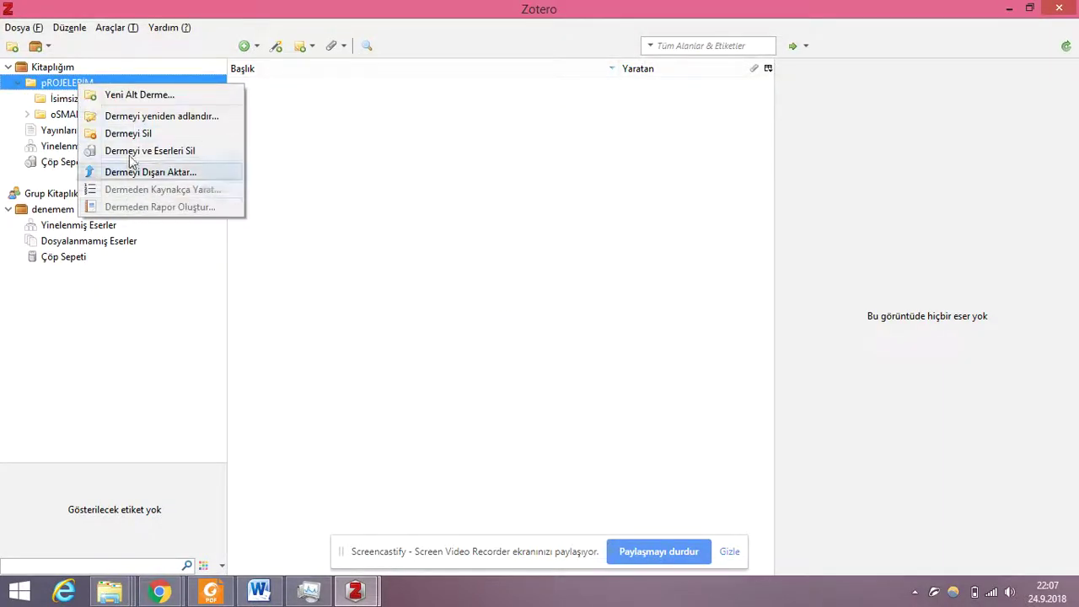
click(162, 132)
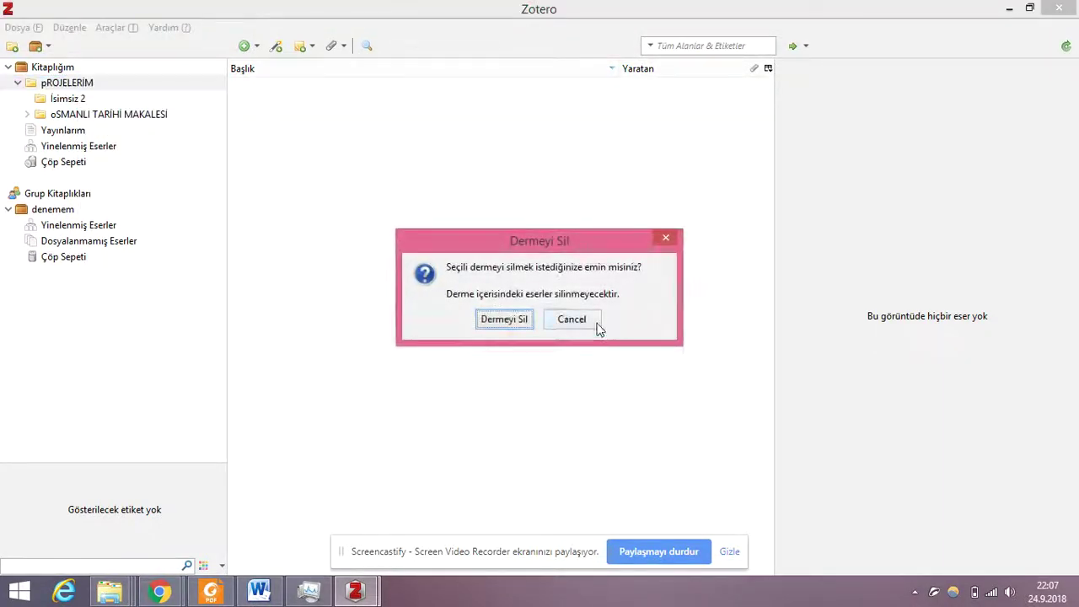
click(513, 317)
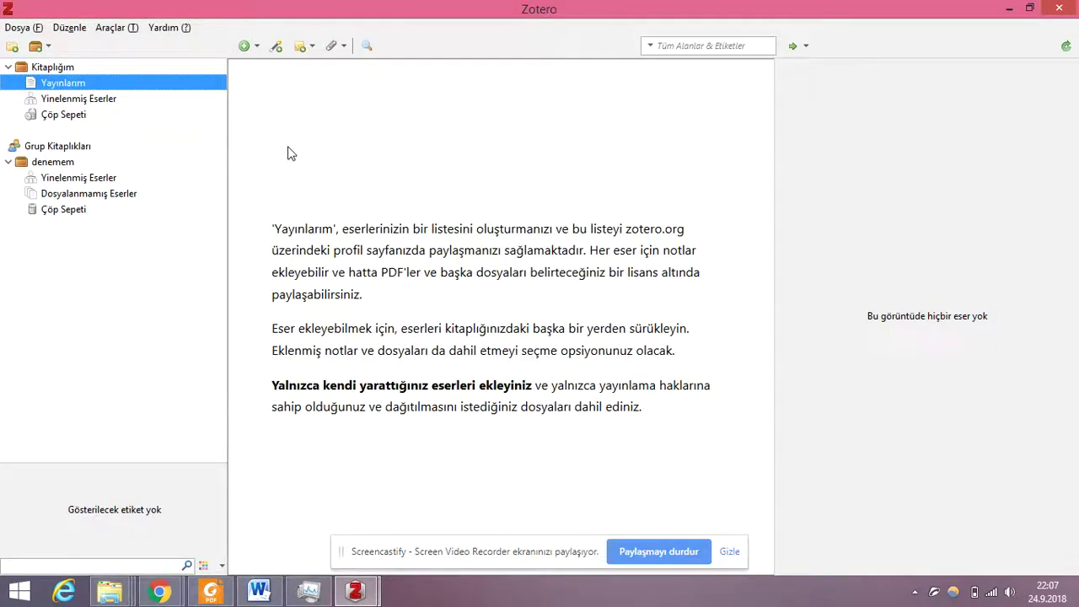
Select all items in Kitaplığım and send them to the trash
click(52, 68)
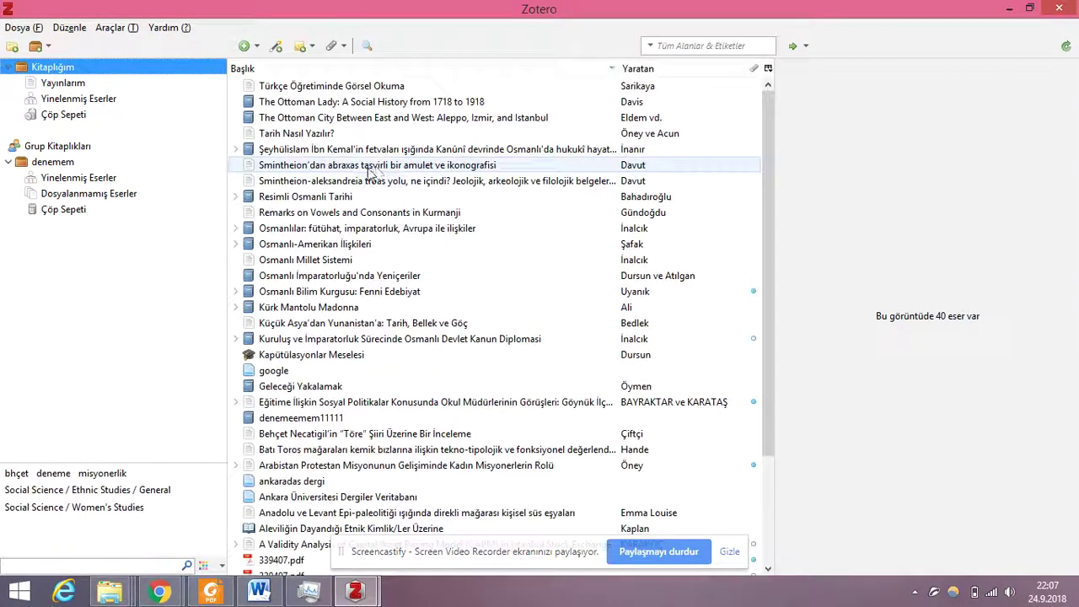
scroll(387, 295, down, 2)
scroll(387, 291, up, 3)
scroll(391, 278, down, 3)
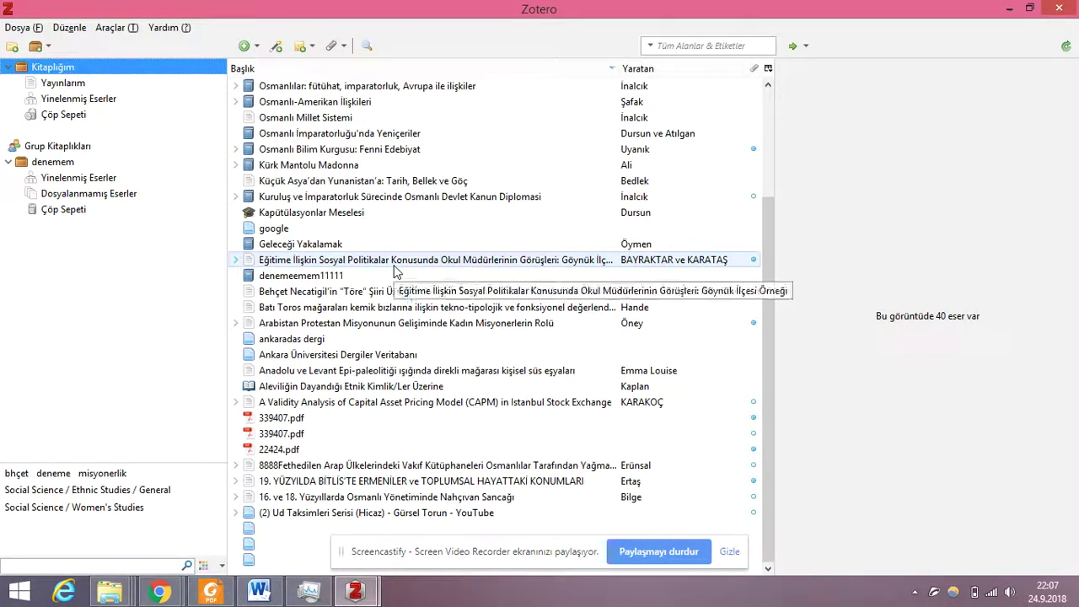
click(301, 91)
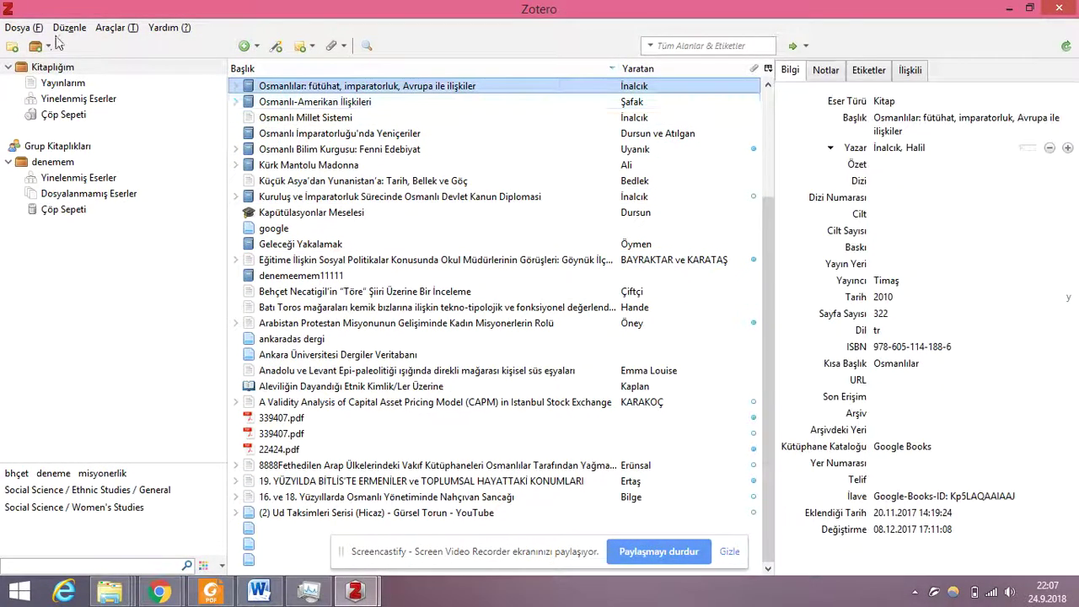
click(69, 27)
click(101, 195)
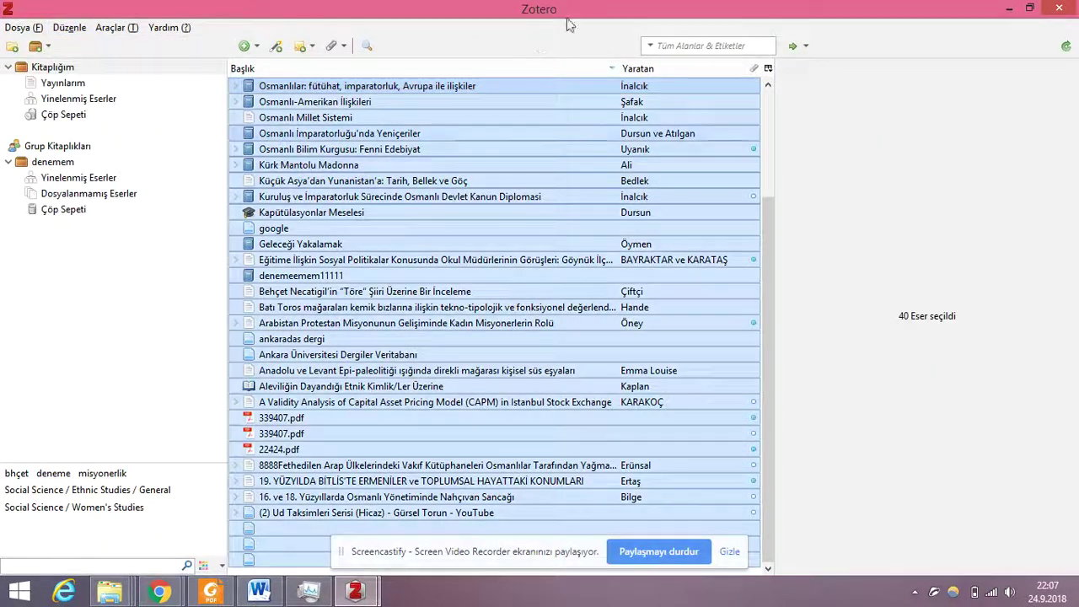
right_click(366, 149)
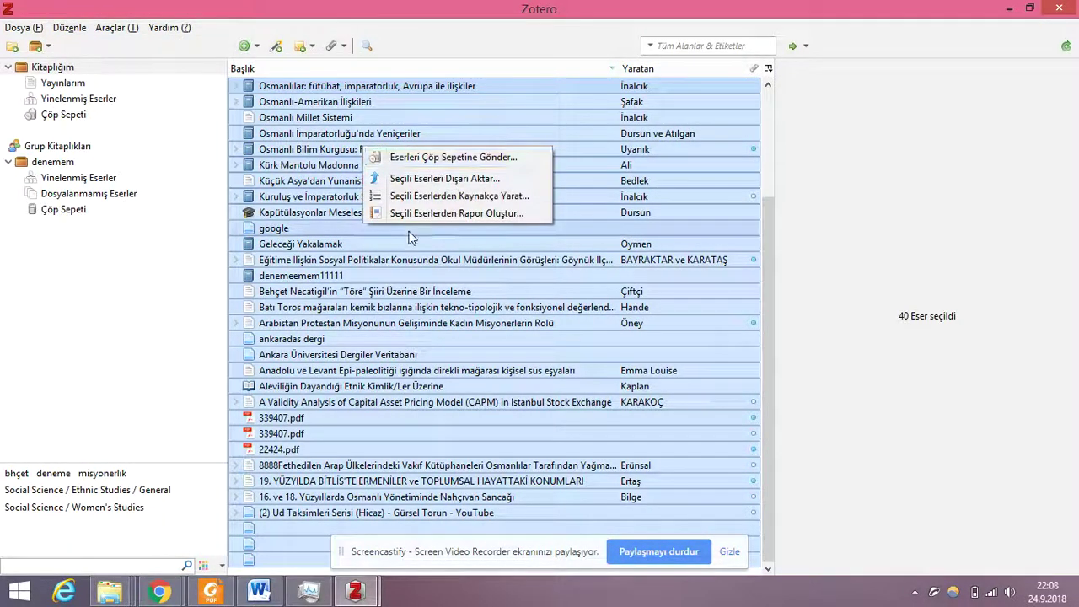
click(442, 158)
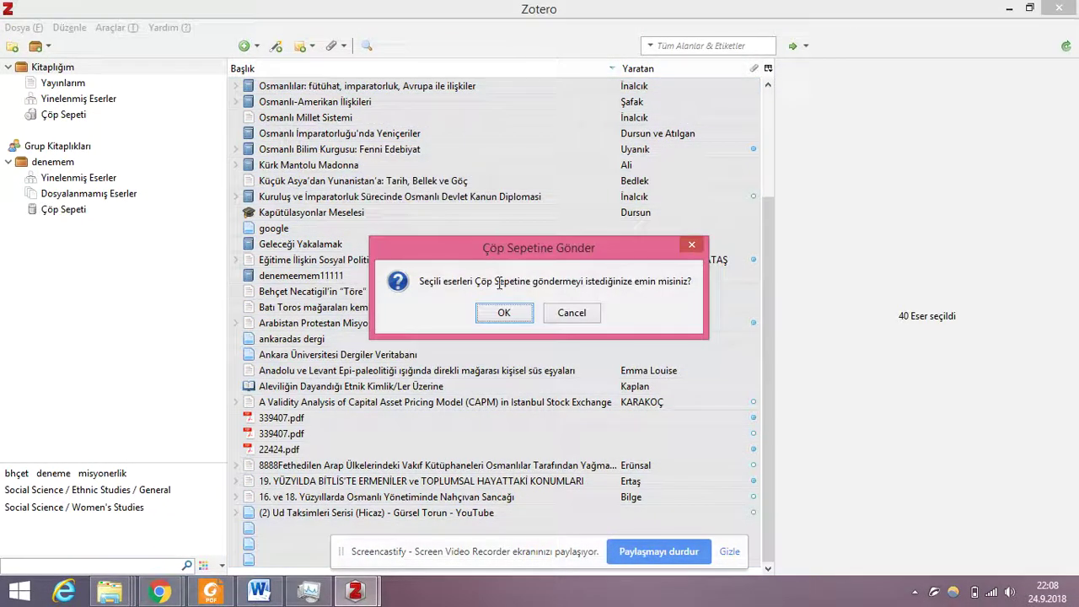
click(509, 317)
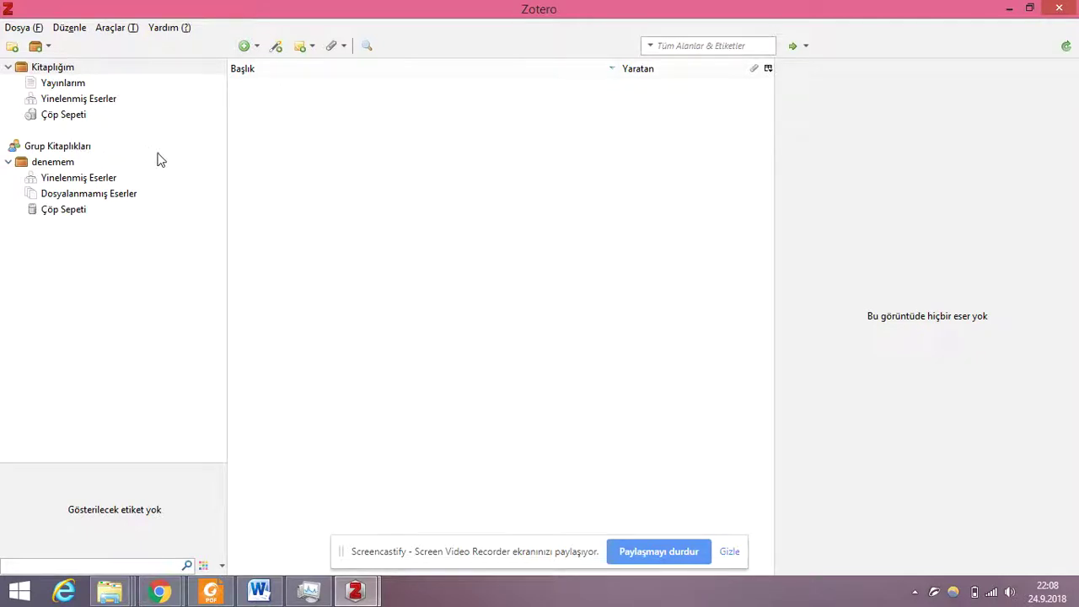
Permanently empty the trash (Çöp Sepeti) of Kitaplığım
click(73, 117)
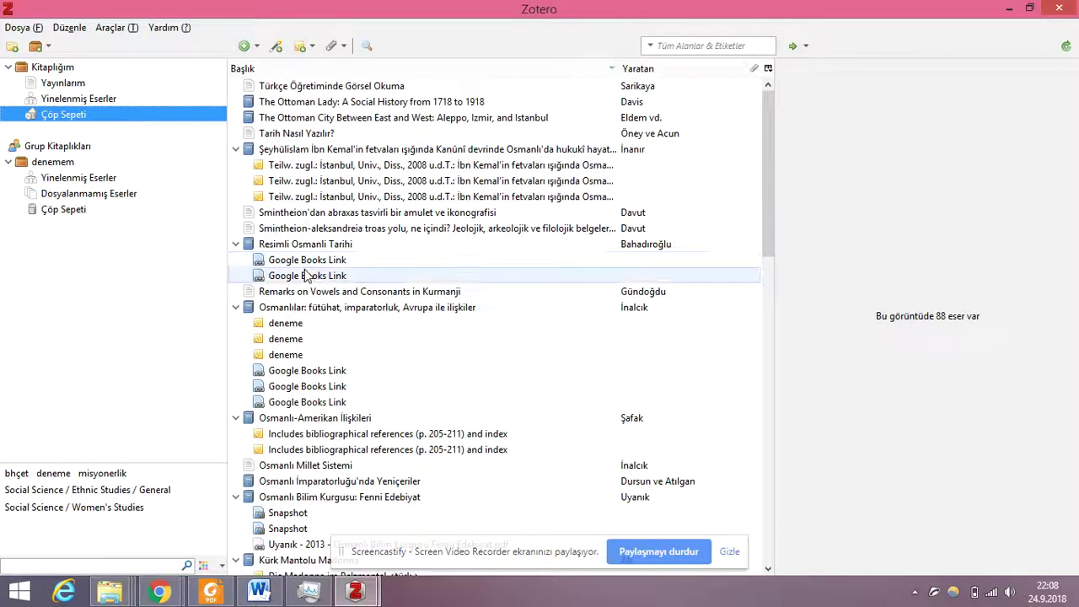
right_click(74, 118)
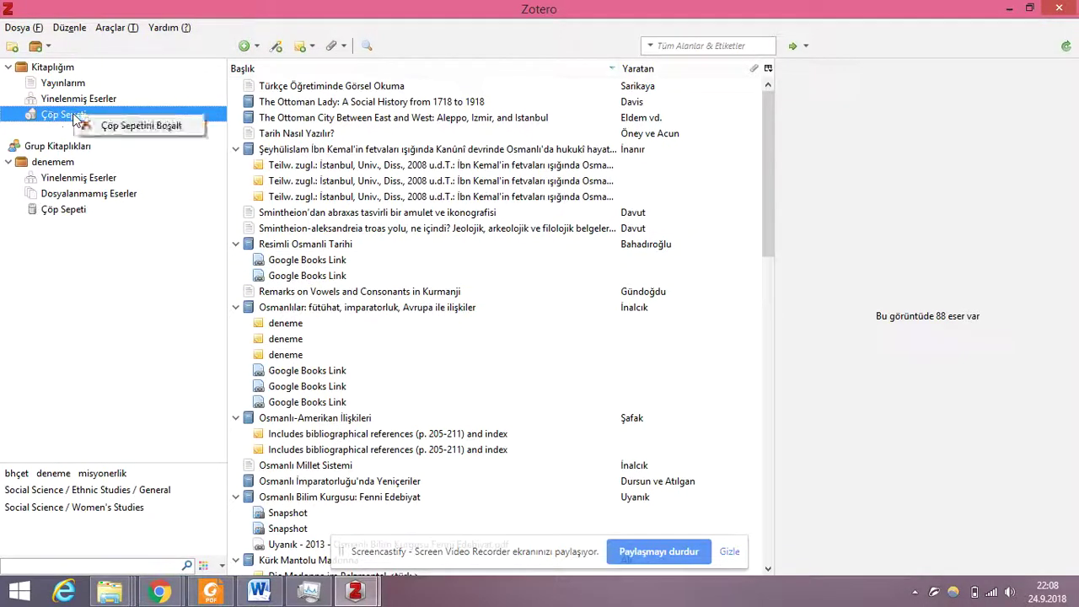
click(143, 126)
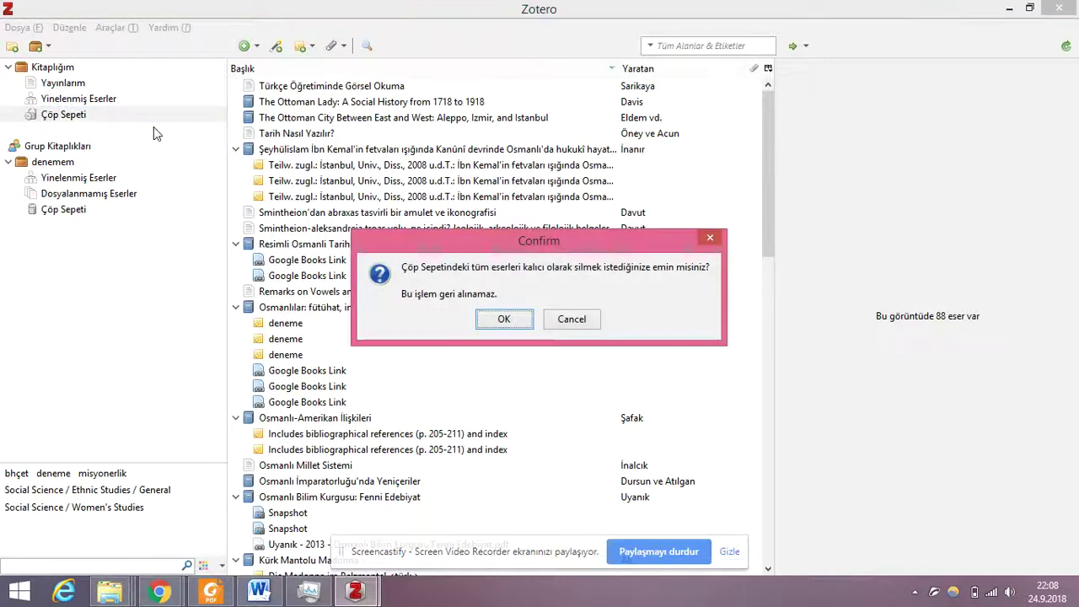
click(495, 313)
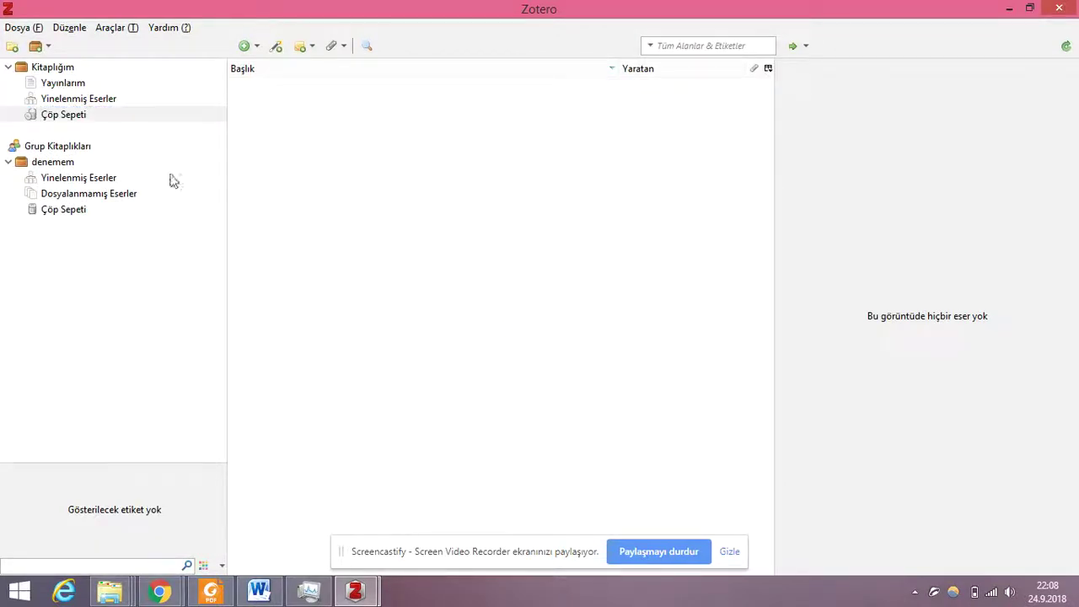
double_click(569, 8)
drag(475, 16, 603, 32)
double_click(603, 32)
drag(418, 8, 429, 49)
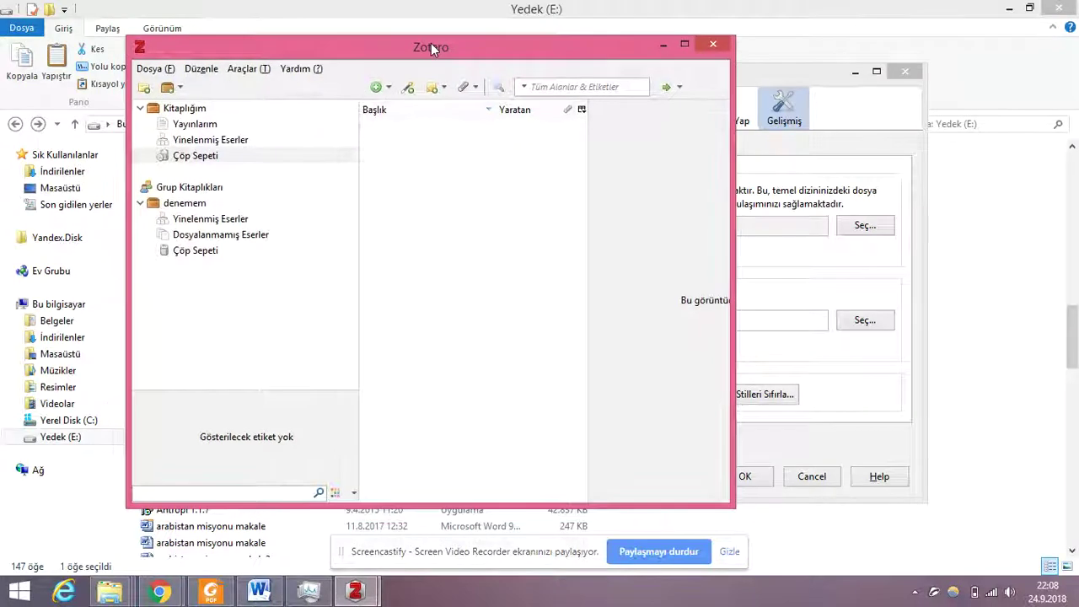
double_click(428, 48)
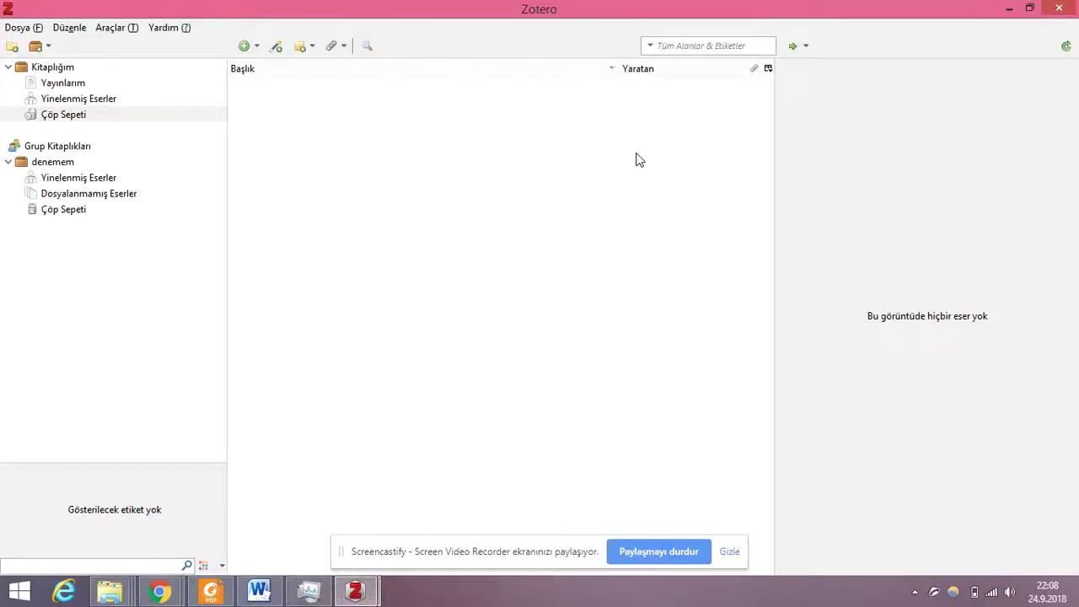
Open the preferences at the advanced file and folder settings (Dosyalar ve Klasörler)
click(69, 27)
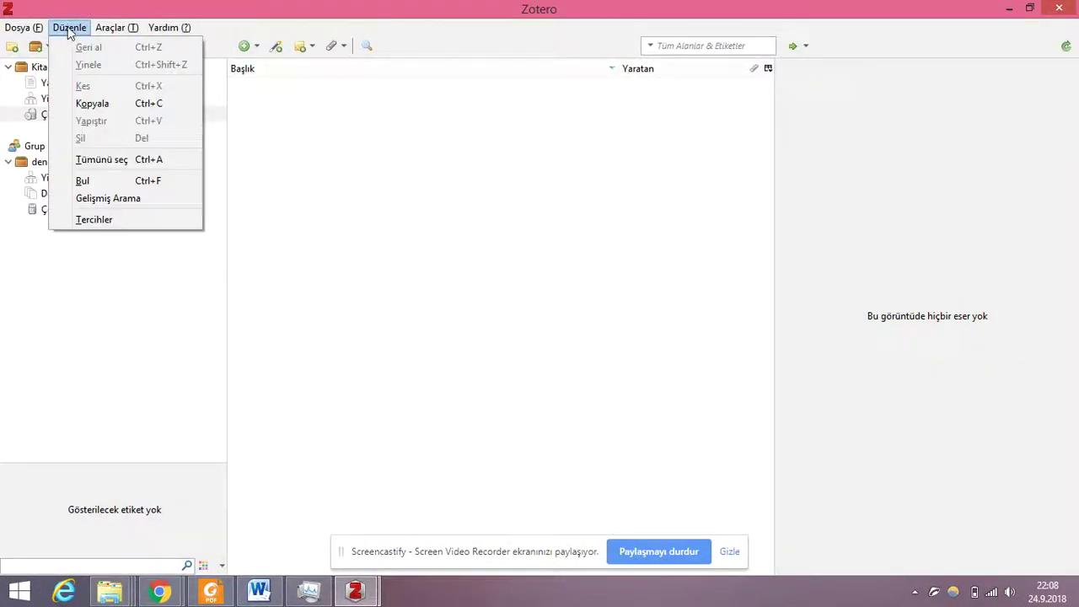
click(110, 219)
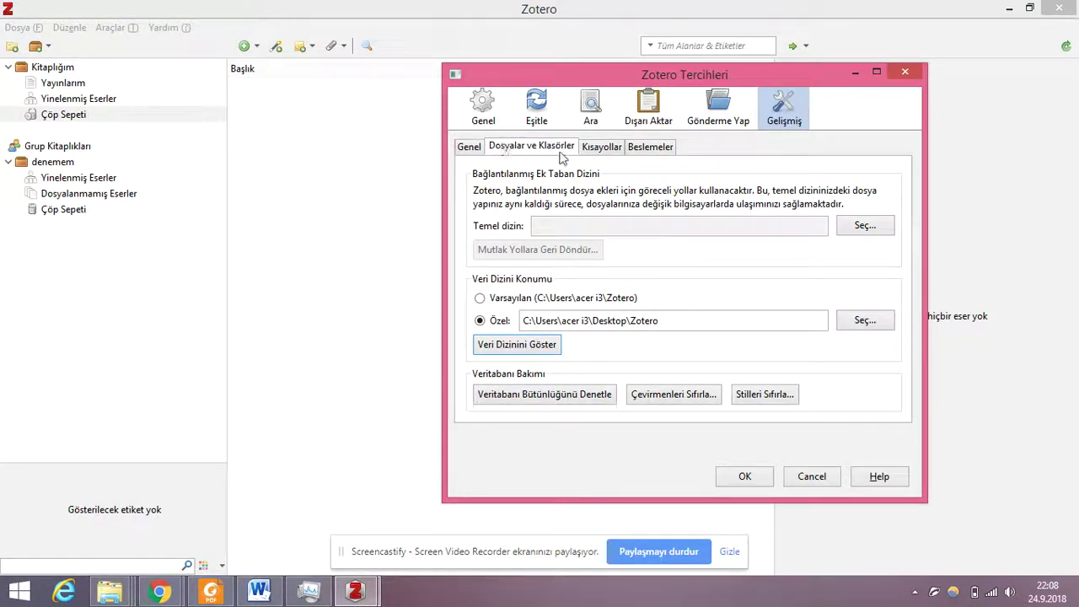
click(472, 153)
click(554, 150)
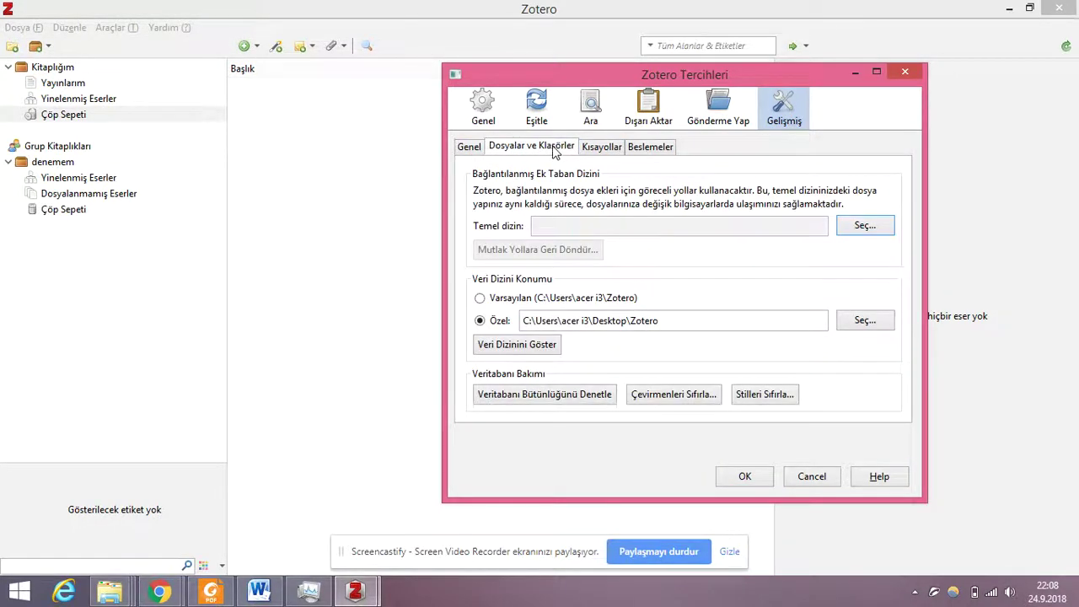
Start choosing a new custom data directory and browse to the Yedek (E:) drive
click(878, 324)
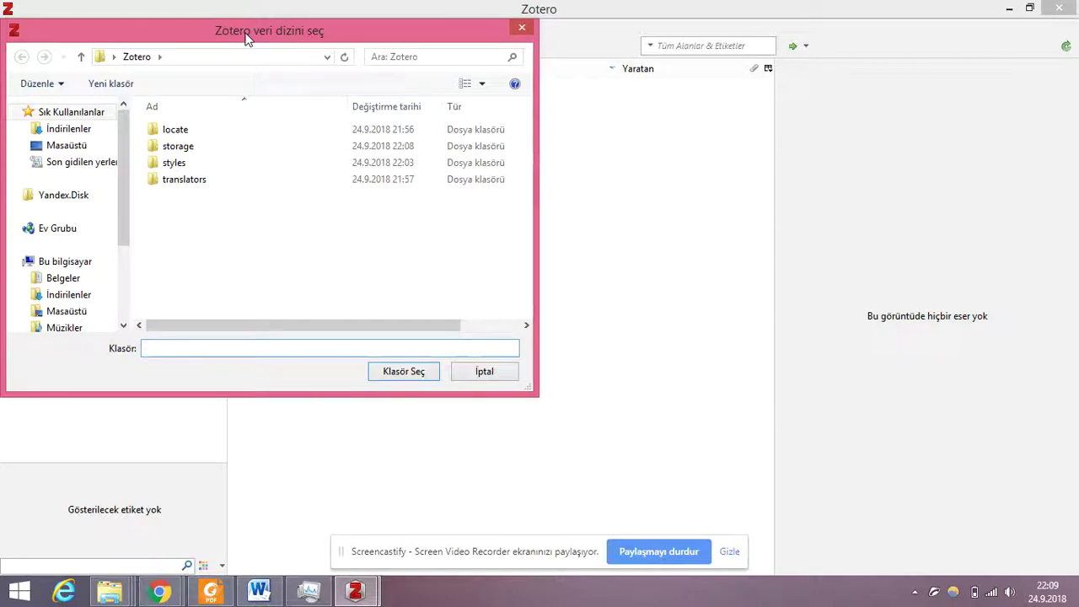
drag(245, 35, 283, 20)
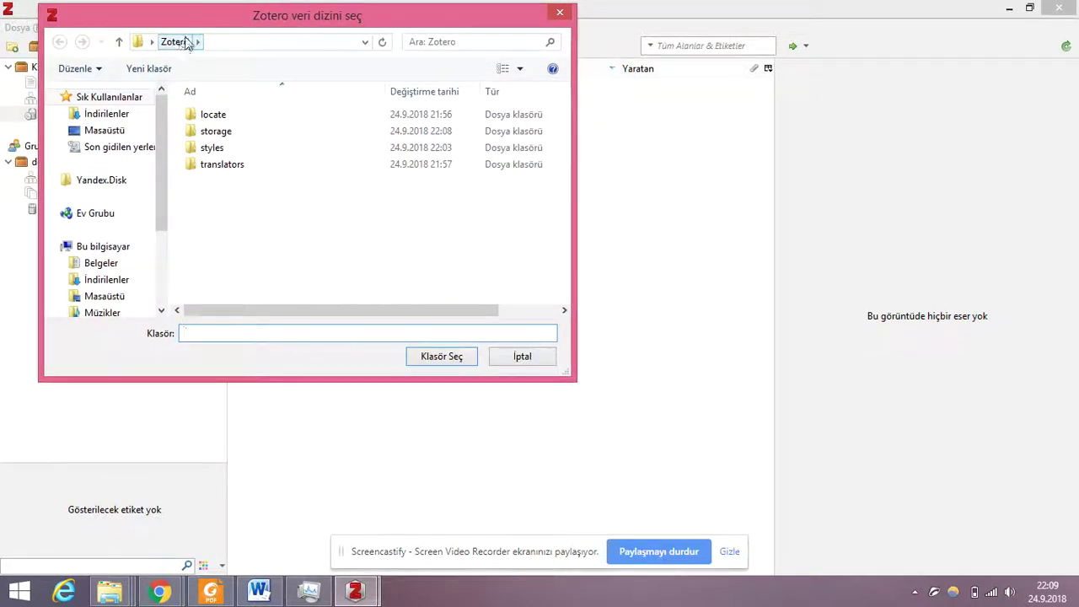
click(127, 131)
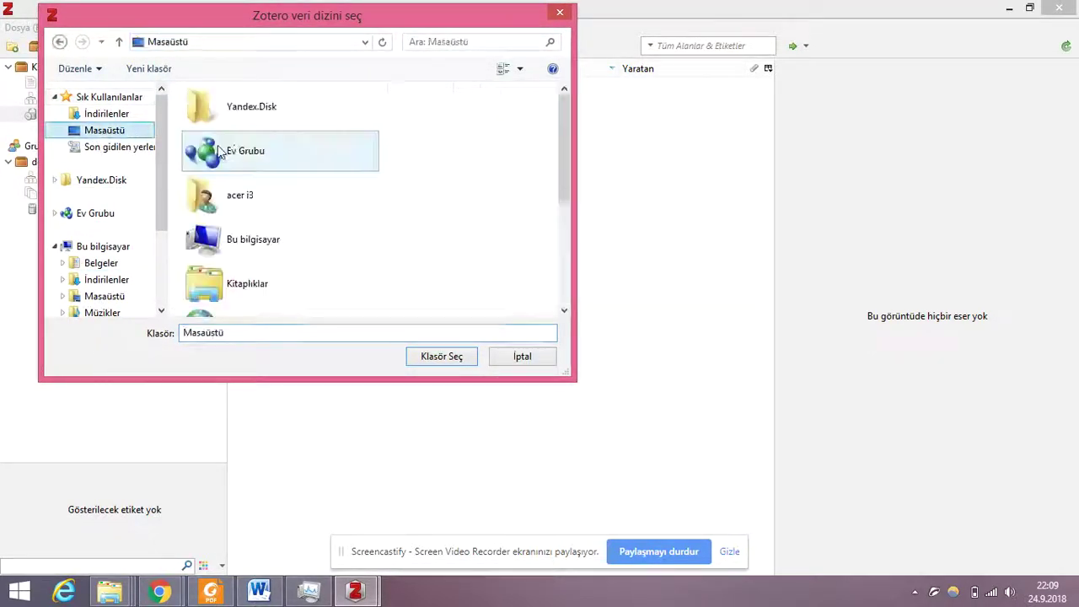
double_click(257, 245)
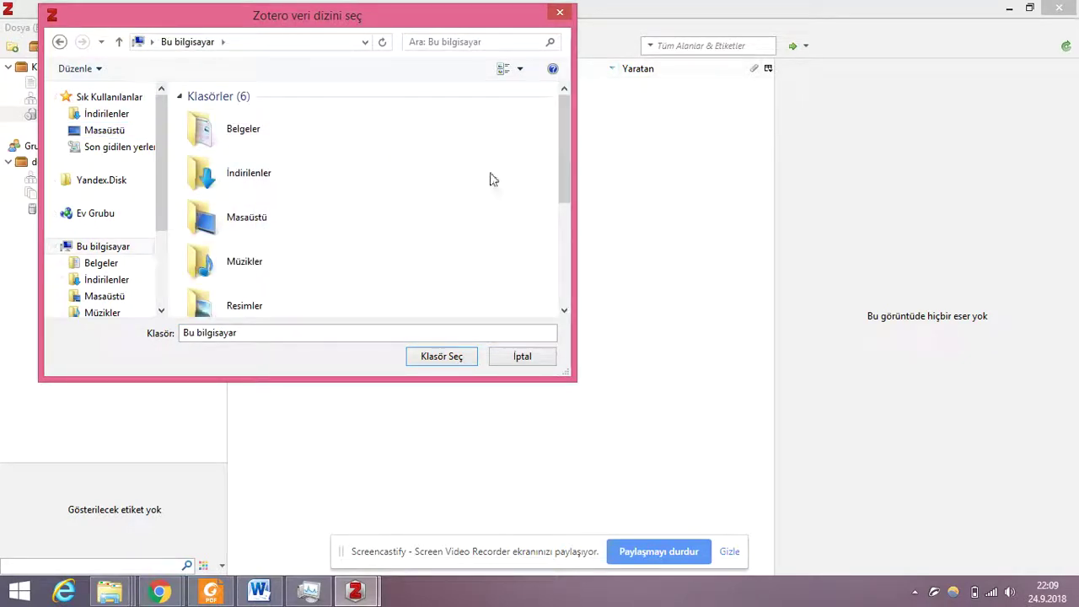
drag(561, 139, 556, 247)
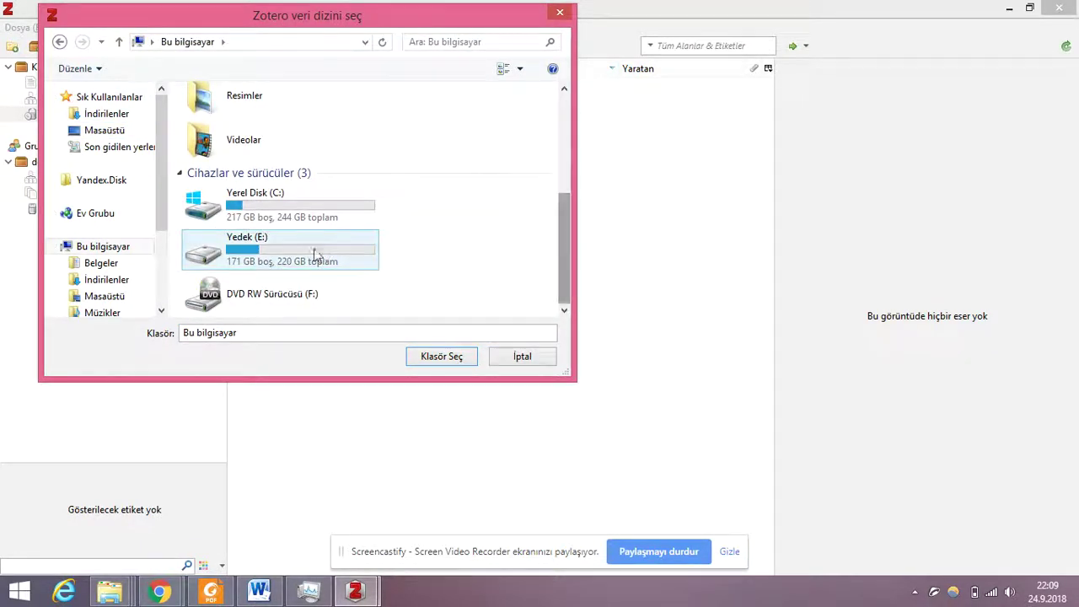
click(303, 249)
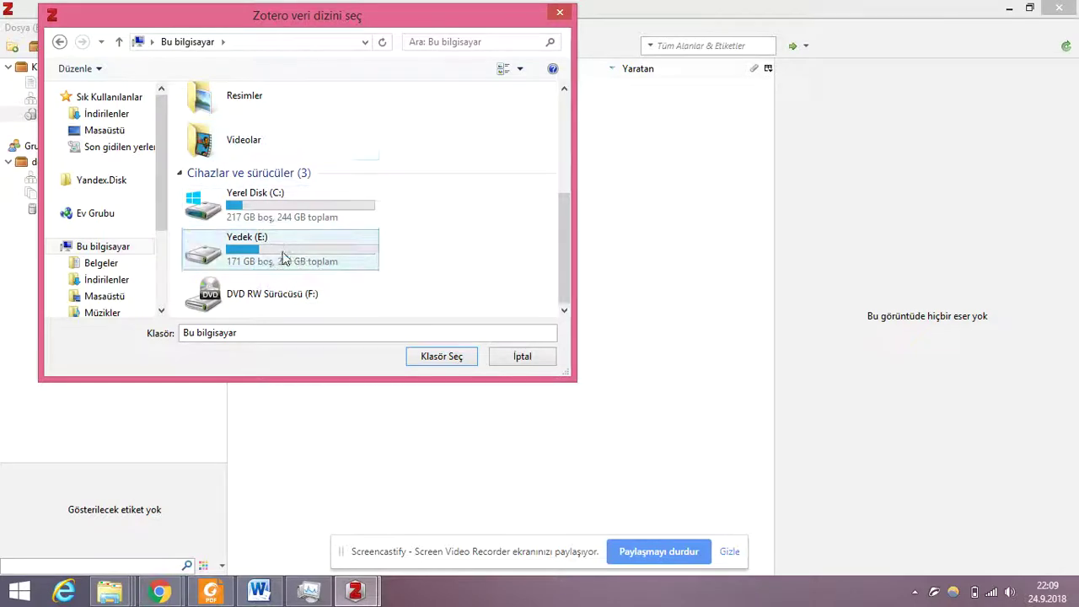
double_click(304, 249)
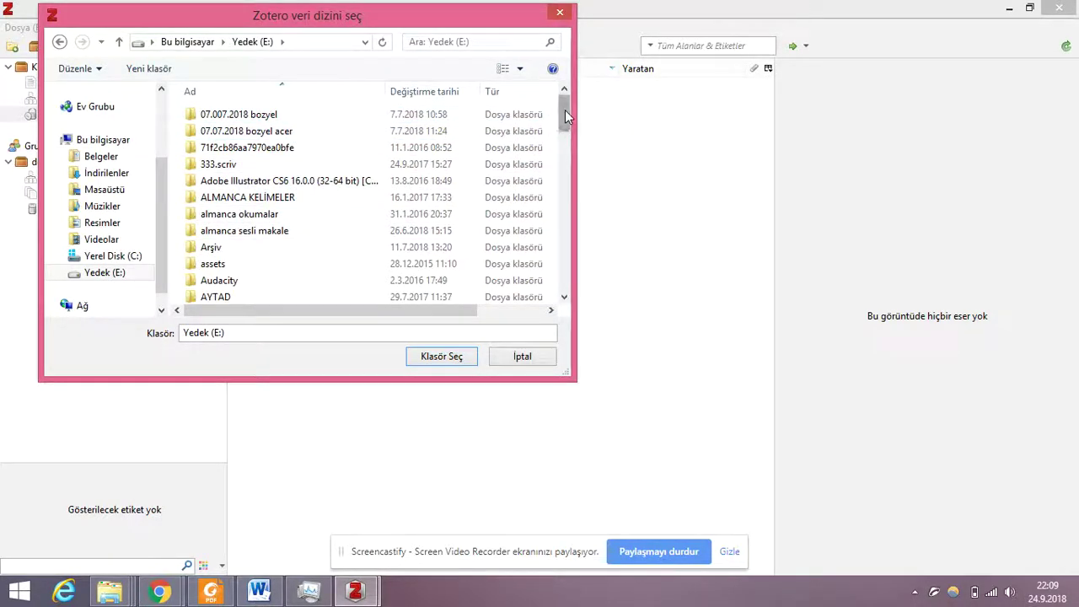
Set the Zotero folder on the Yedek (E:) drive as the custom data directory
drag(565, 109, 565, 285)
click(261, 230)
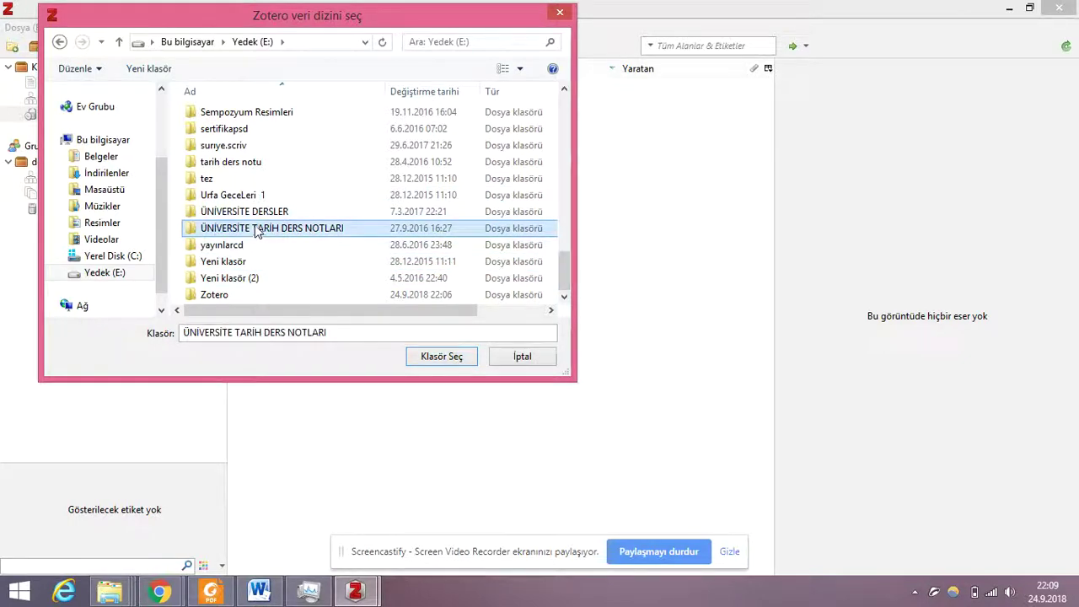
click(236, 295)
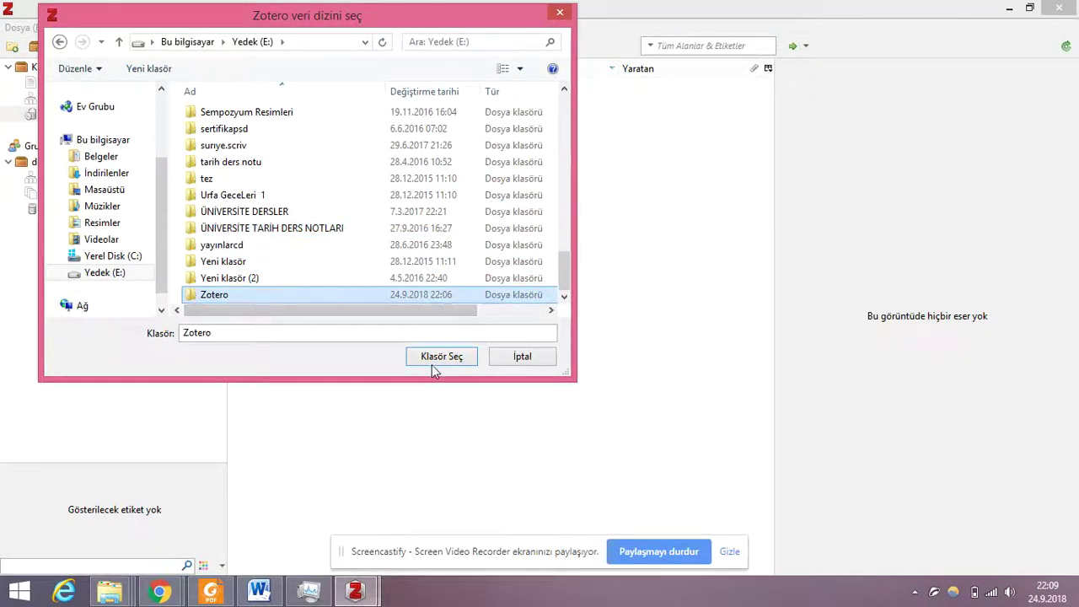
drag(464, 27, 531, 25)
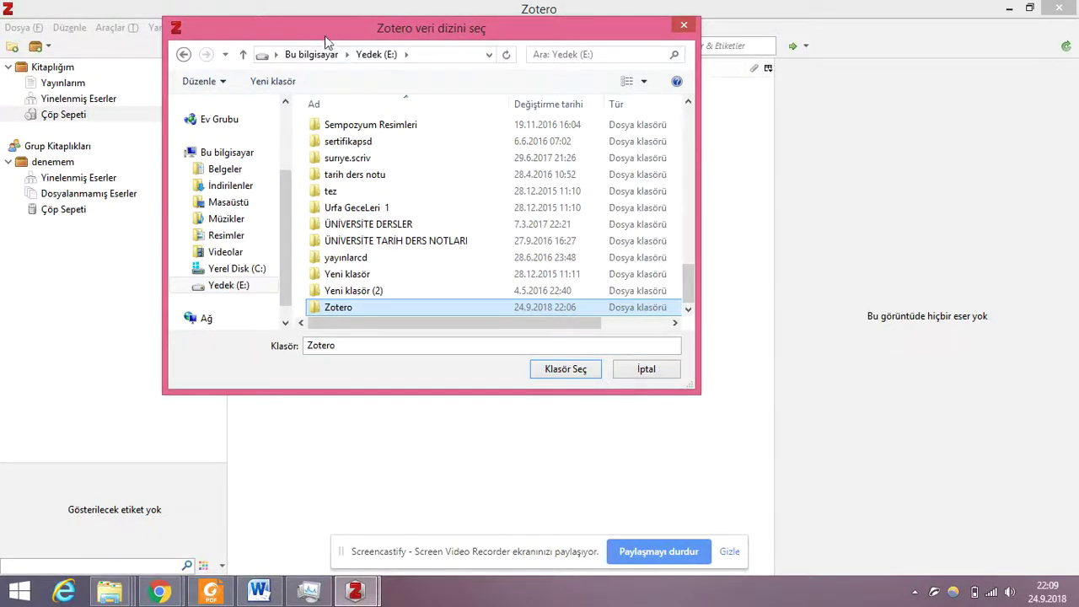
drag(325, 35, 522, 68)
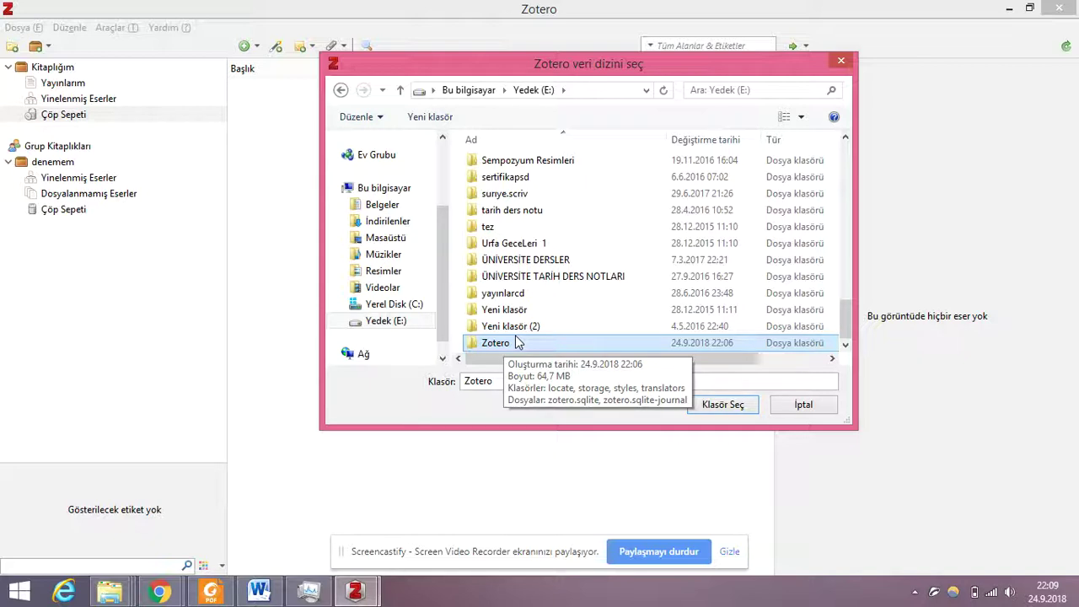
click(733, 407)
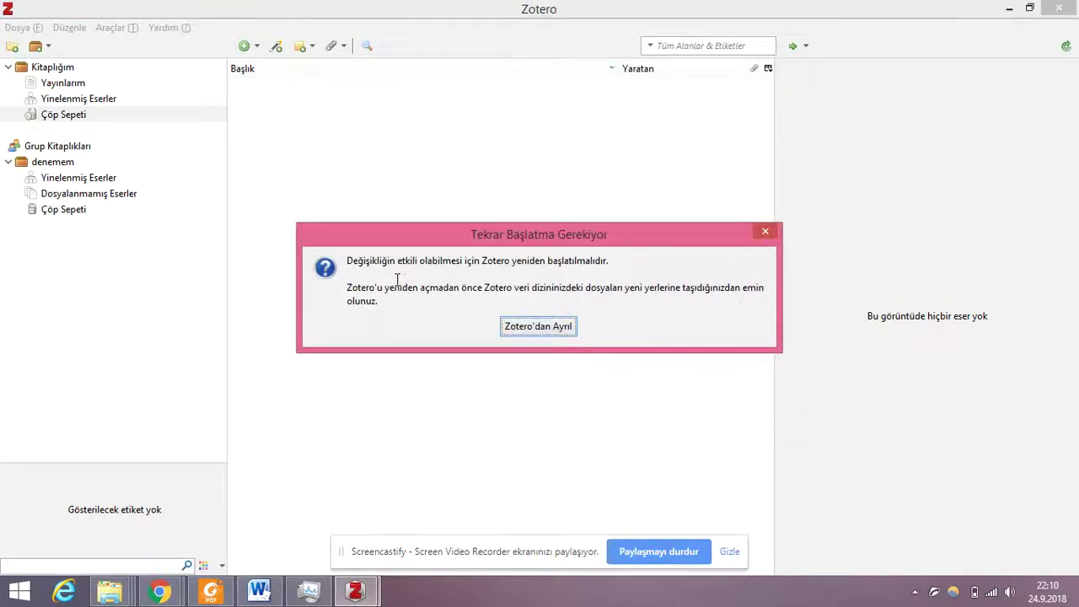
Restart Zotero to apply the new data directory, closing the Yedek (E:) folder window in between
click(548, 328)
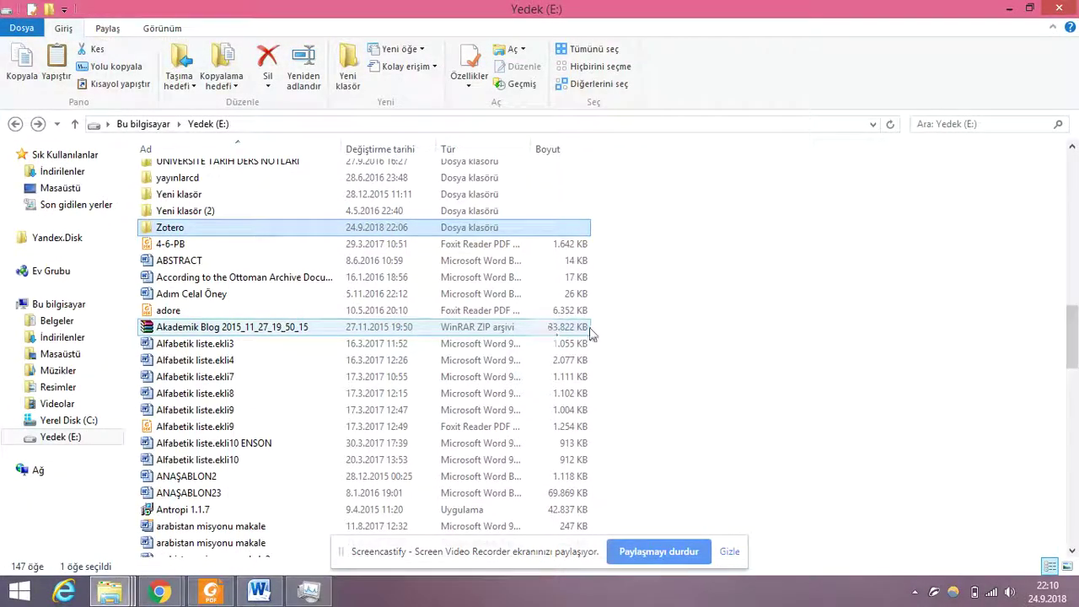
click(1059, 7)
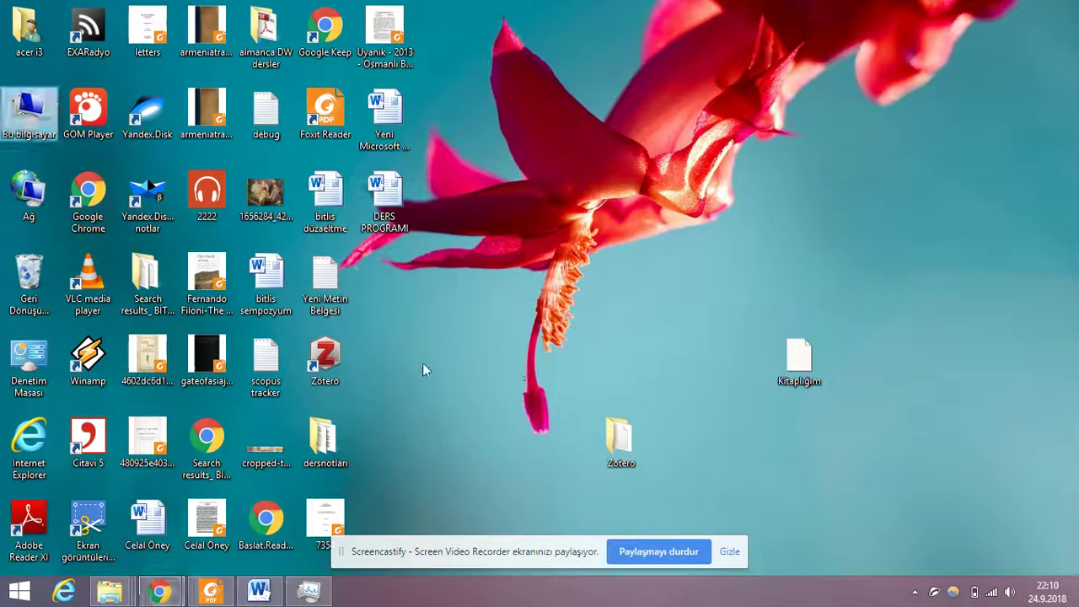
click(325, 361)
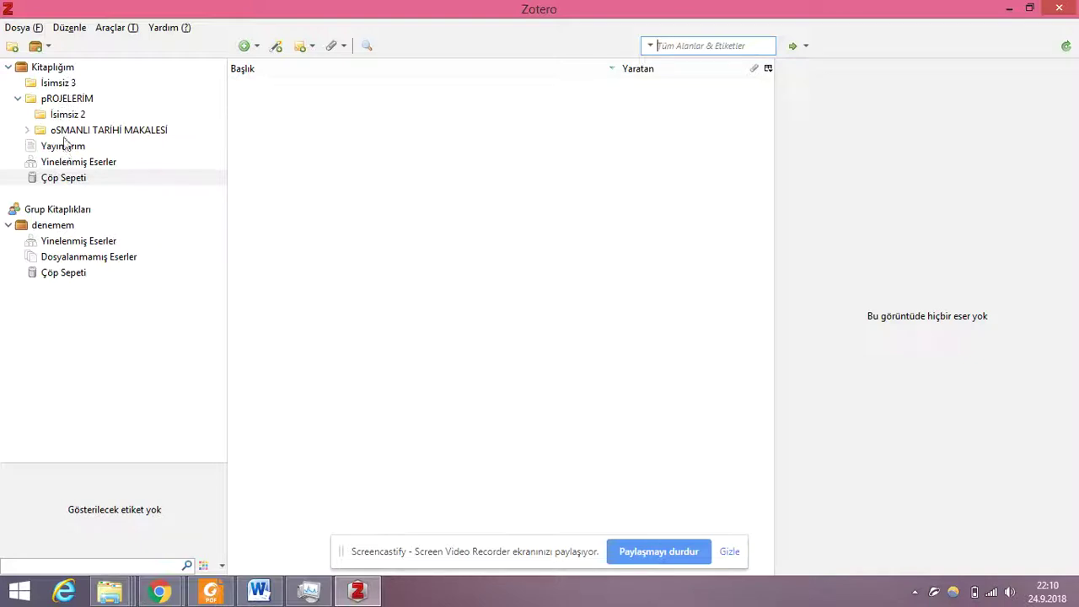
Examine the items and collections in Kitaplığım to check what the backup restored
click(60, 70)
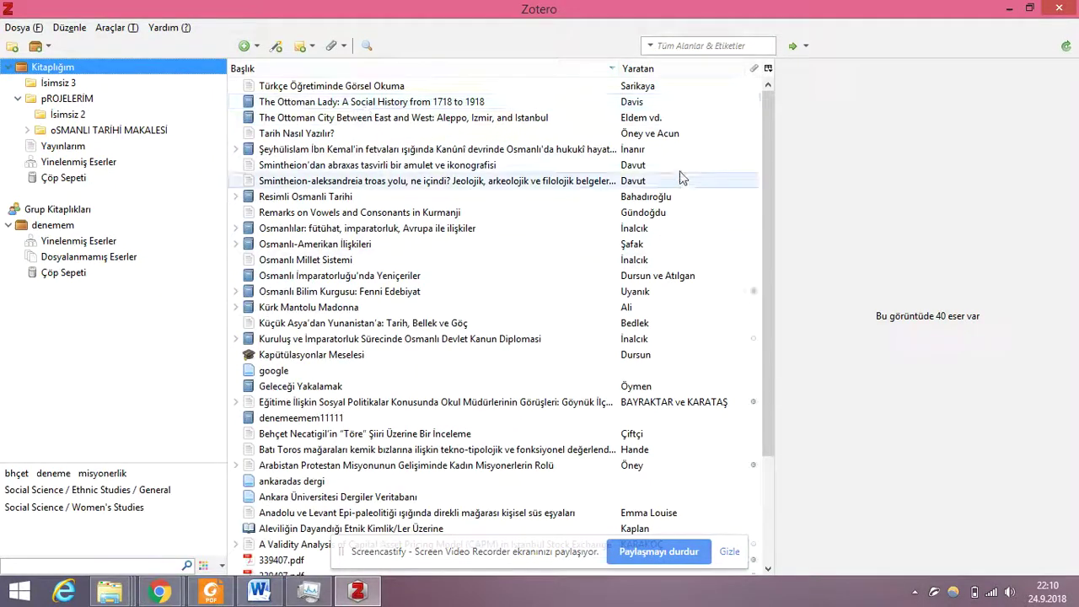
drag(767, 221, 765, 323)
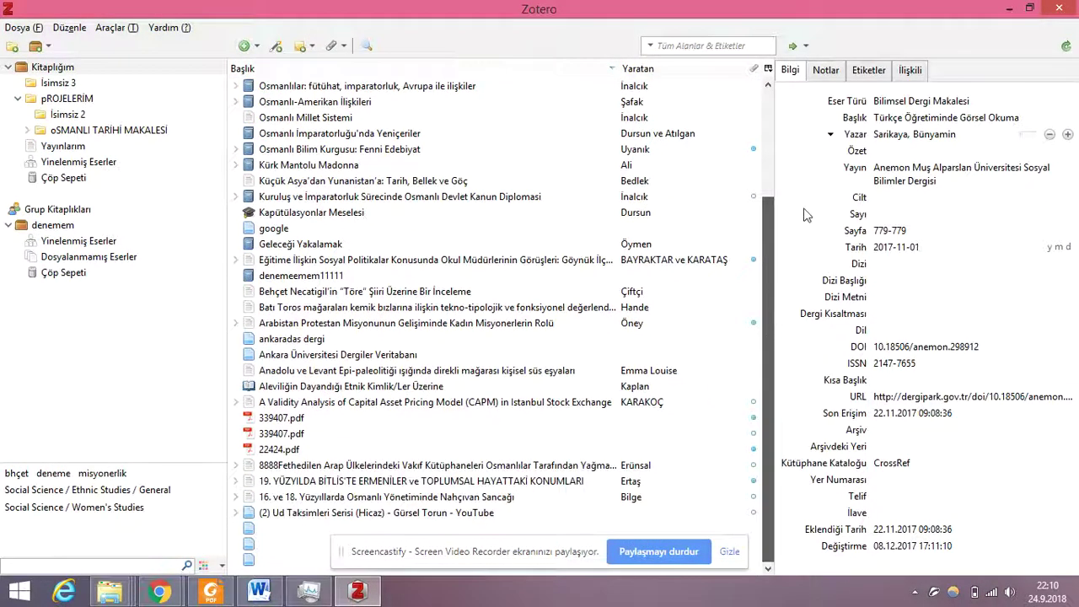
drag(803, 216, 841, 137)
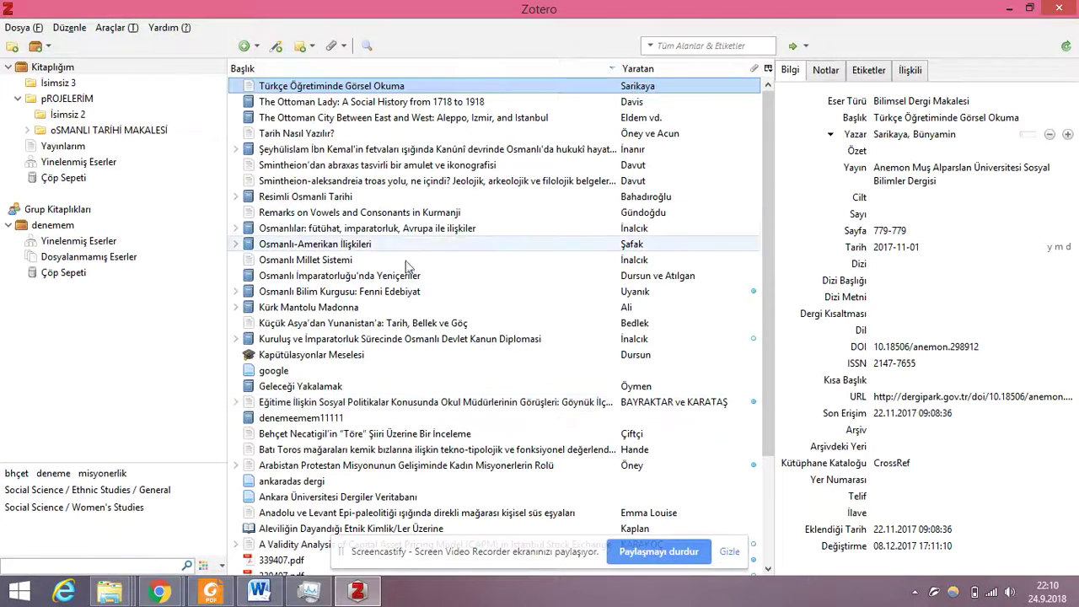
click(23, 27)
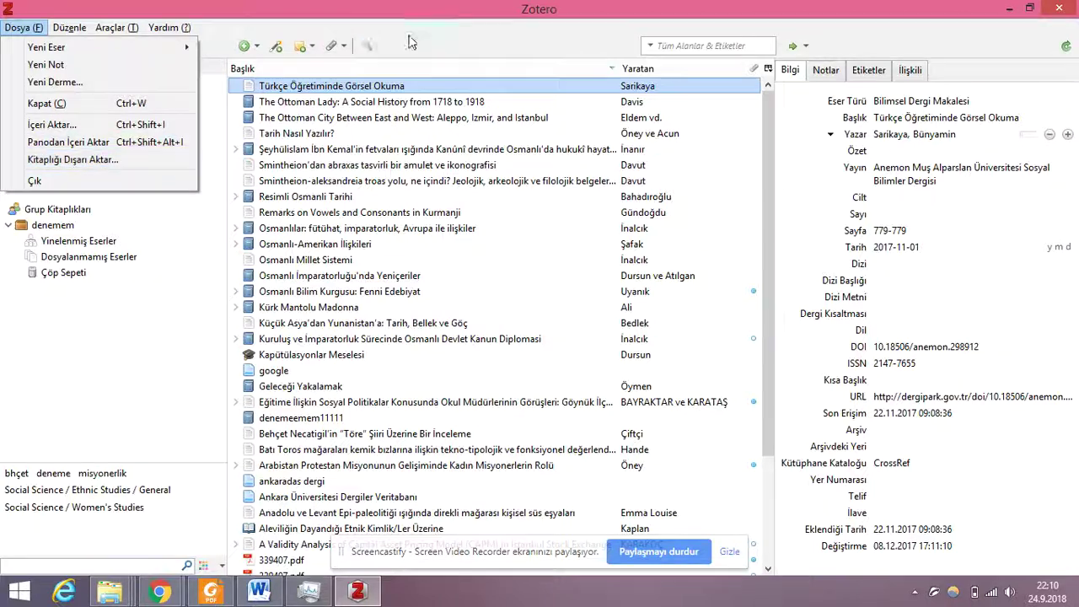
key(Escape)
click(137, 74)
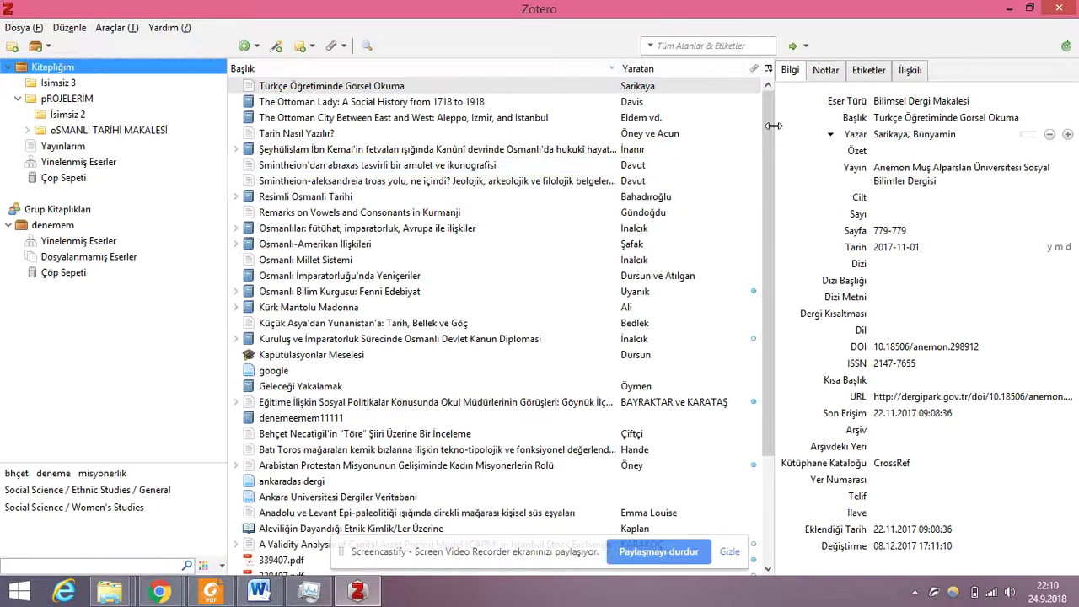
drag(769, 167, 739, 76)
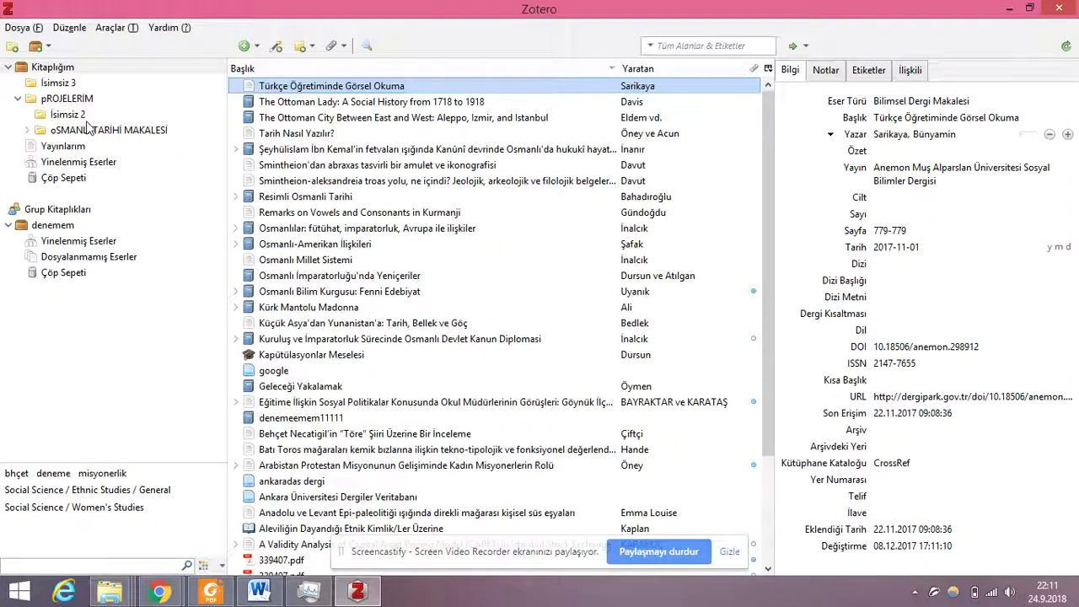
Start exporting the whole Kitaplığım library with both notes and files included
click(43, 70)
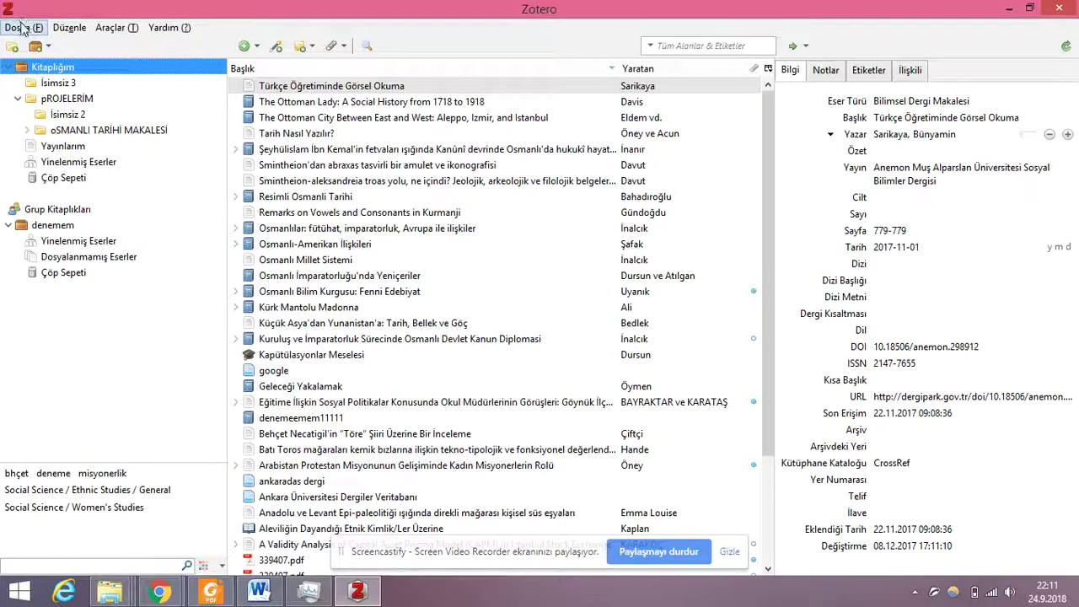
click(69, 27)
mouse_move(25, 27)
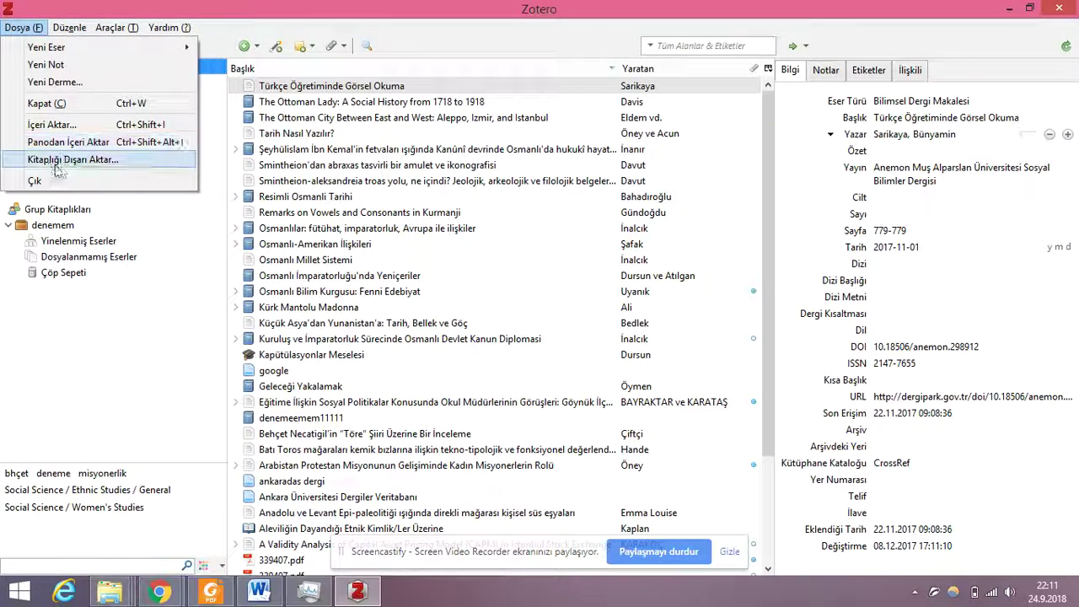
click(94, 163)
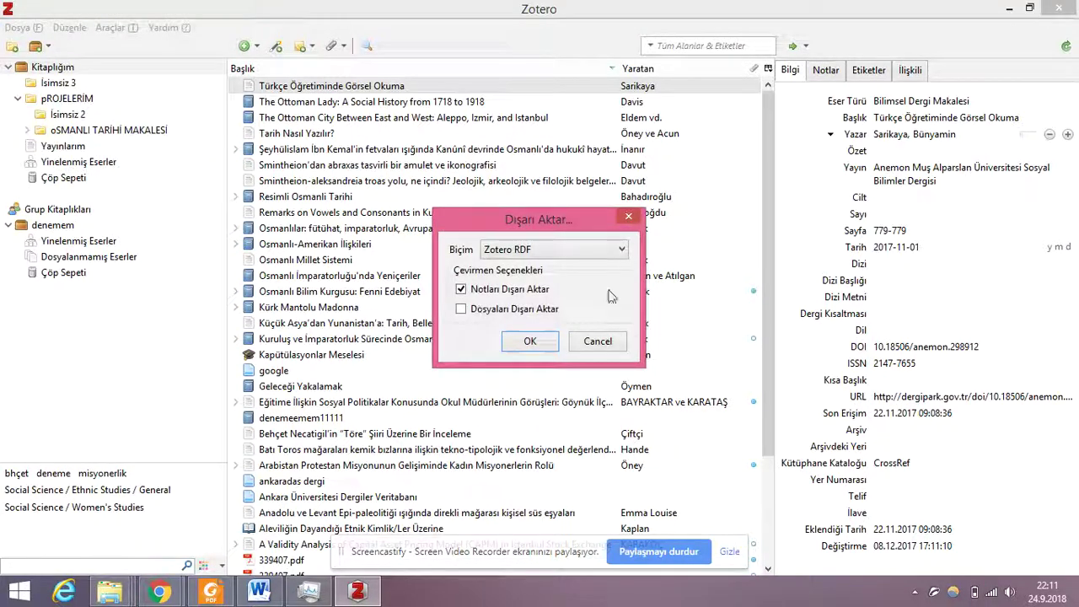
drag(540, 228, 578, 160)
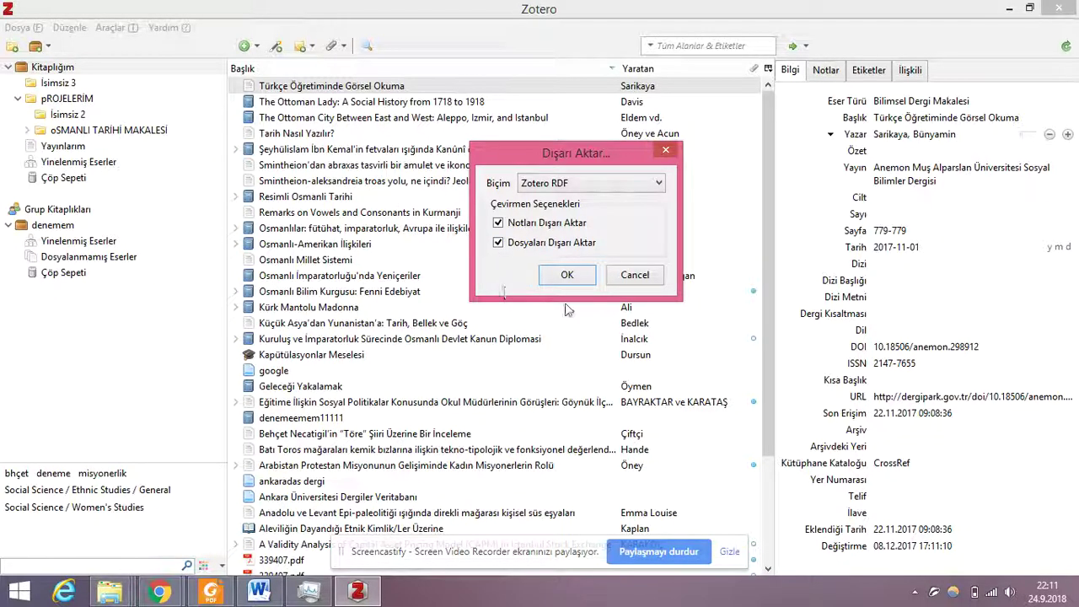
Review the available export formats, keeping Zotero RDF selected
click(563, 185)
click(564, 185)
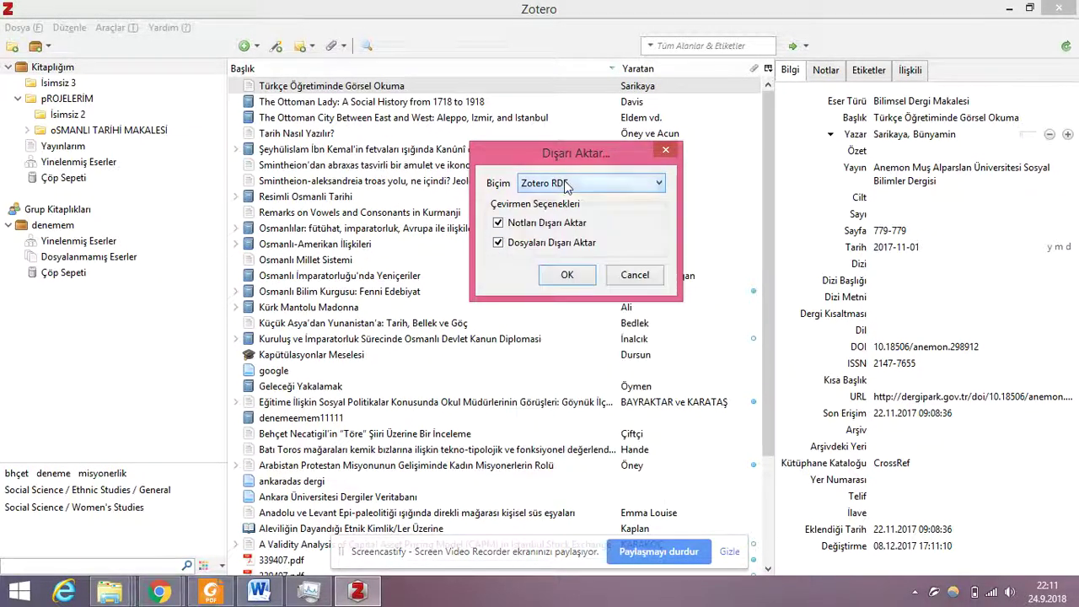
click(563, 185)
click(551, 188)
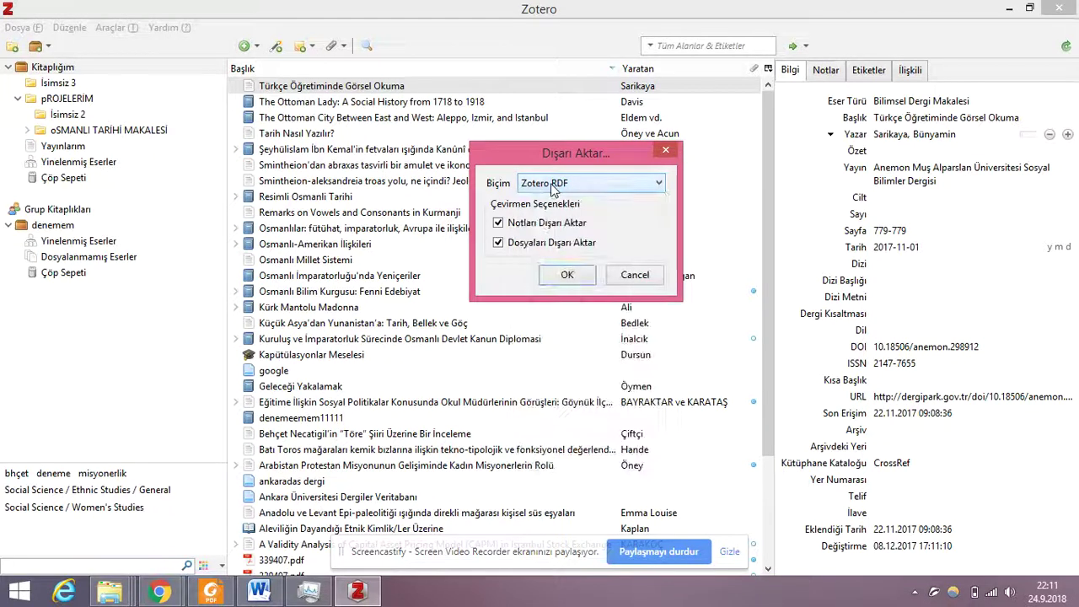
click(554, 188)
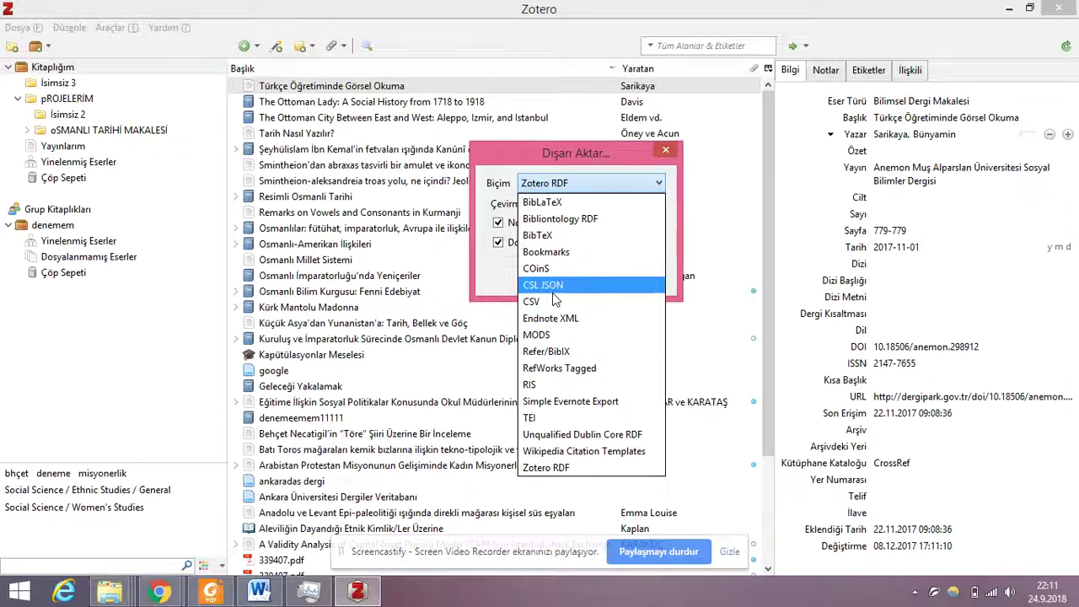
click(556, 185)
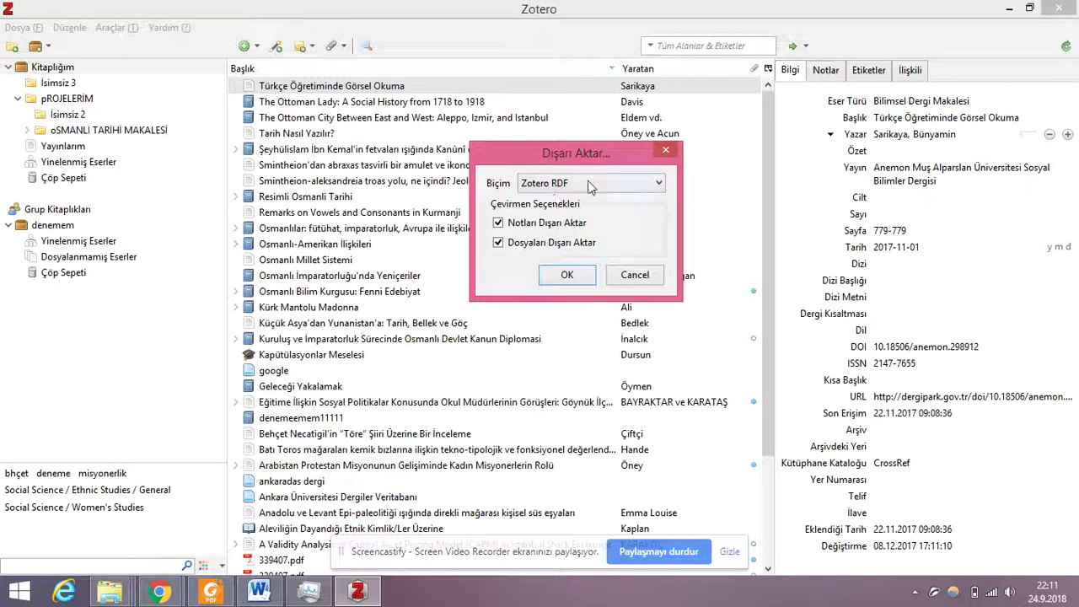
Save the library export to the desktop (Masaüstü) under the name Kitaplığım2
click(573, 274)
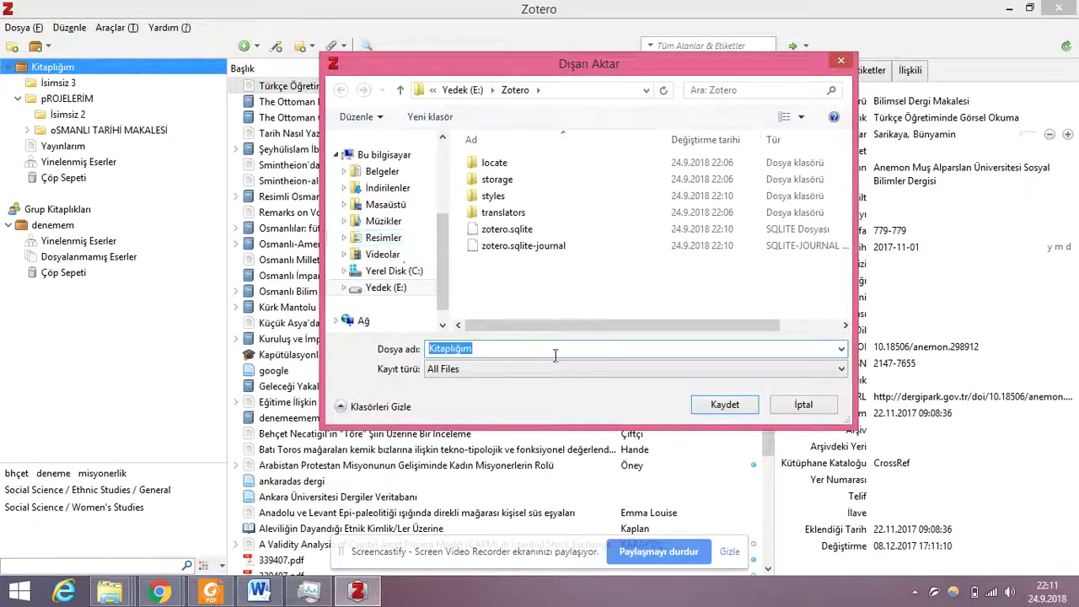
click(503, 348)
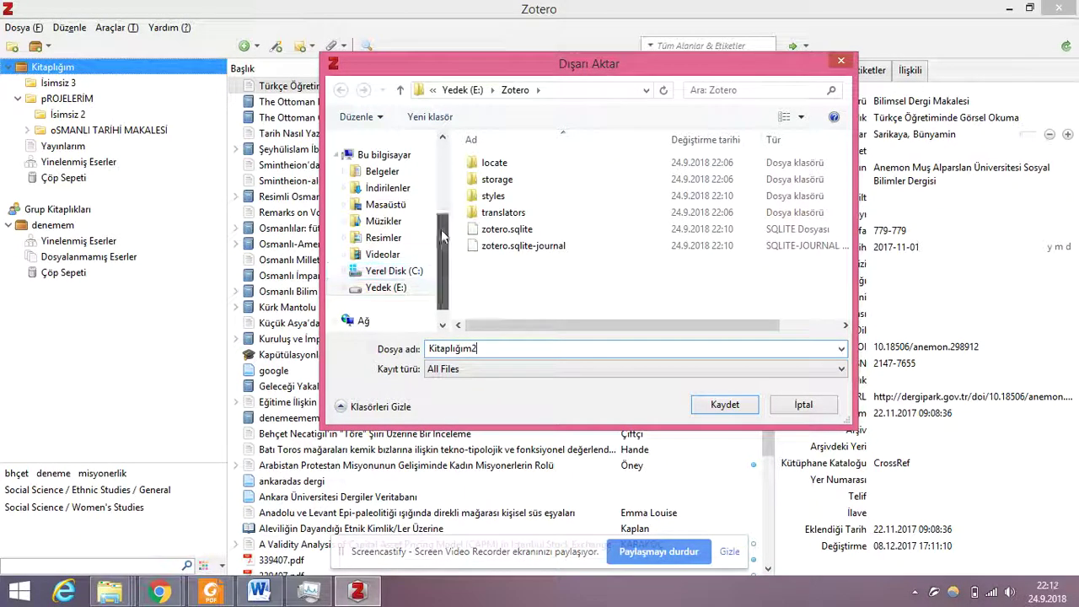
scroll(417, 169, up, 3)
click(389, 179)
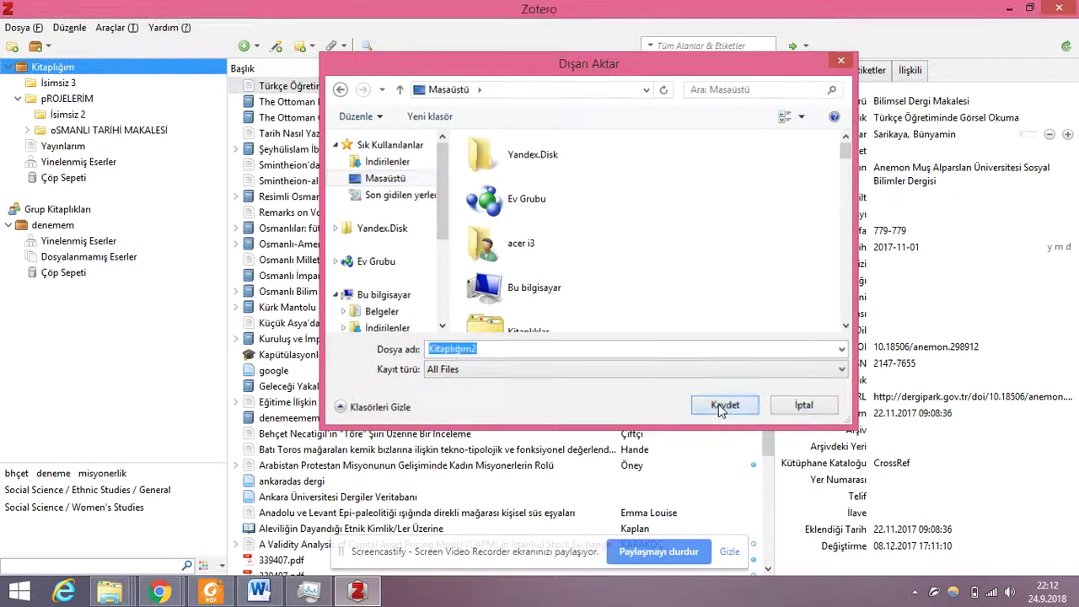
click(722, 405)
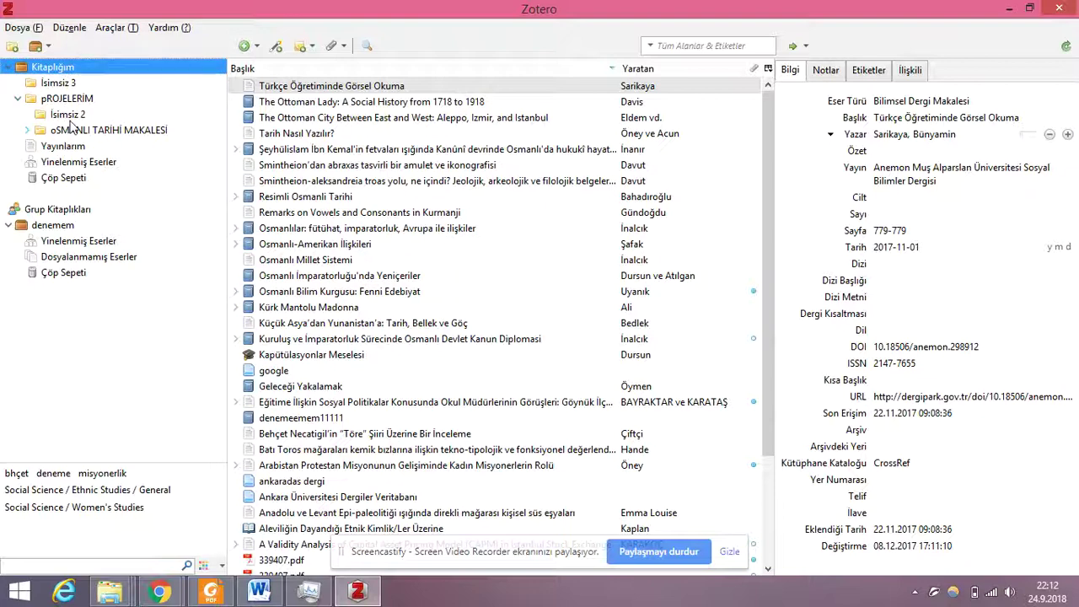
Start an import into the library from a file (BibTeX, RIS, Zotero RDF, vb.)
key(alt)
key(Down)
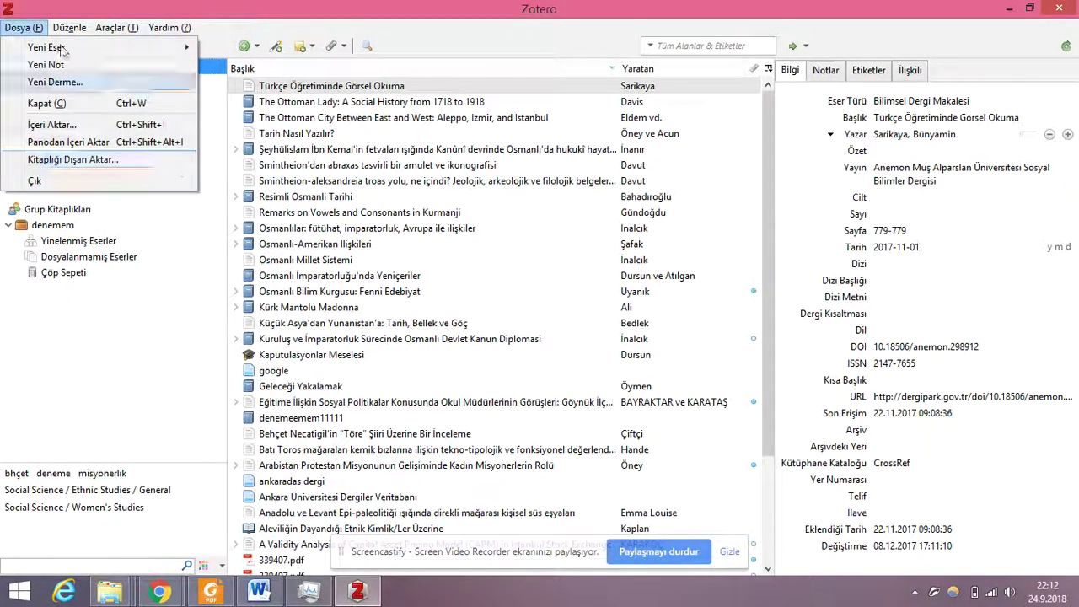
key(Right)
key(Left)
click(47, 125)
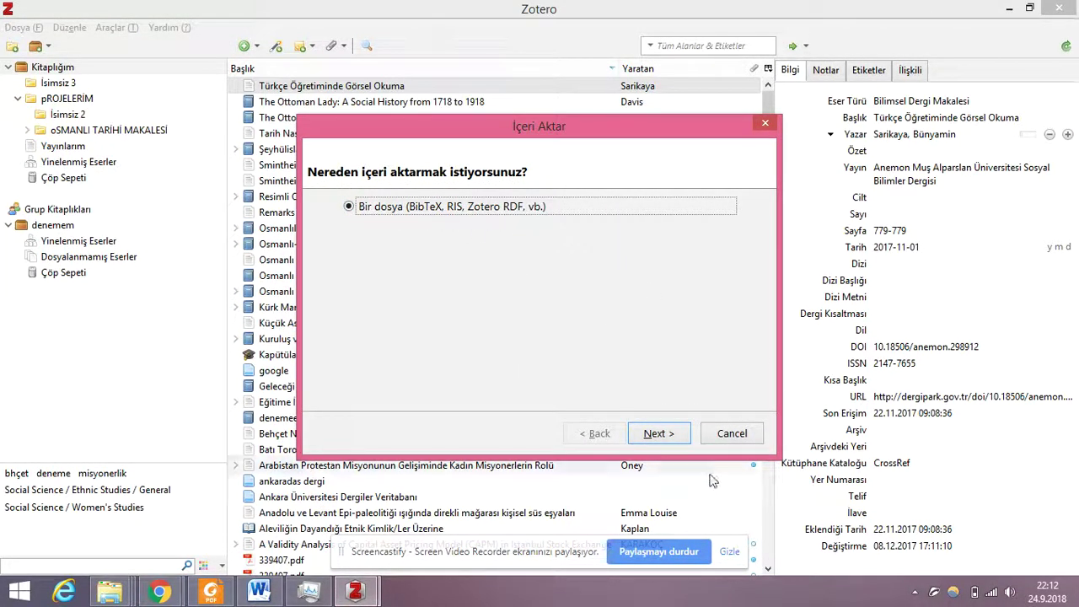
click(658, 433)
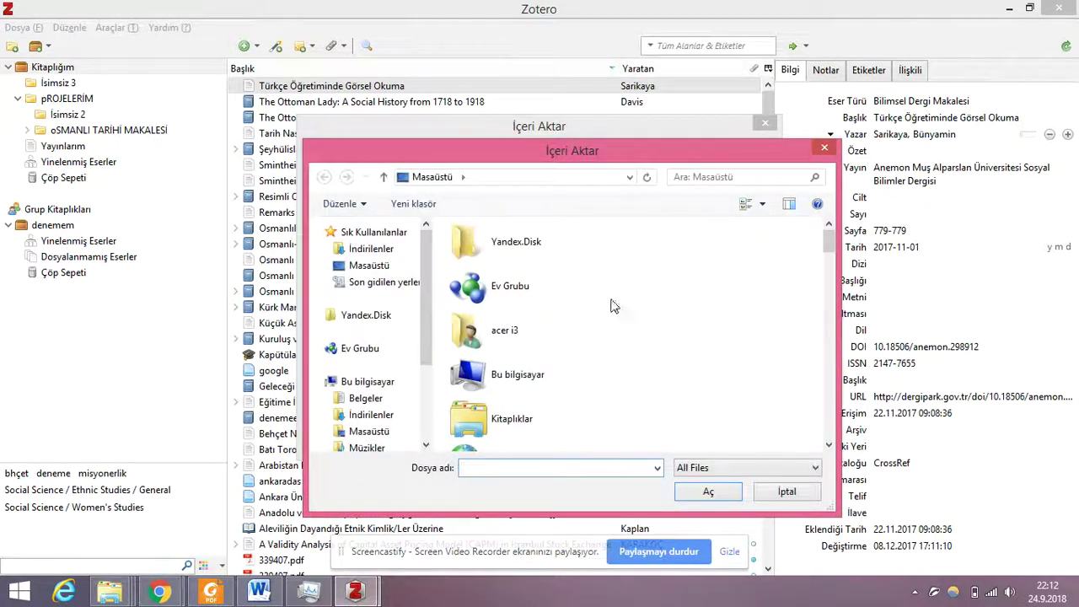
Import the Kitaplığım2 file from the Kitaplığım2 desktop folder, placing its collections and items into a new collection
click(509, 297)
text(kitaplığ)
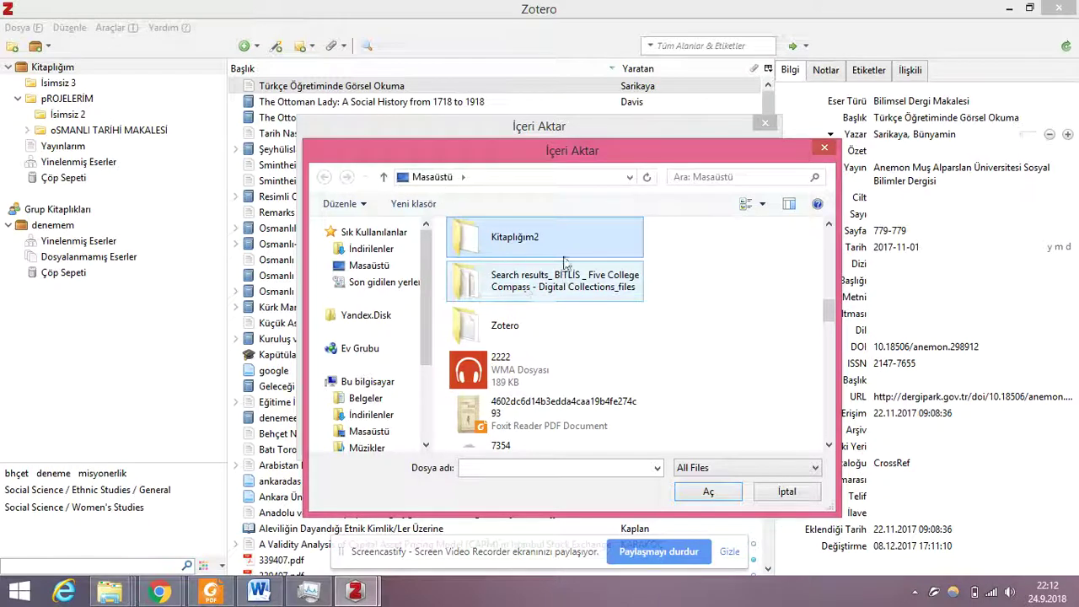
click(706, 491)
click(507, 266)
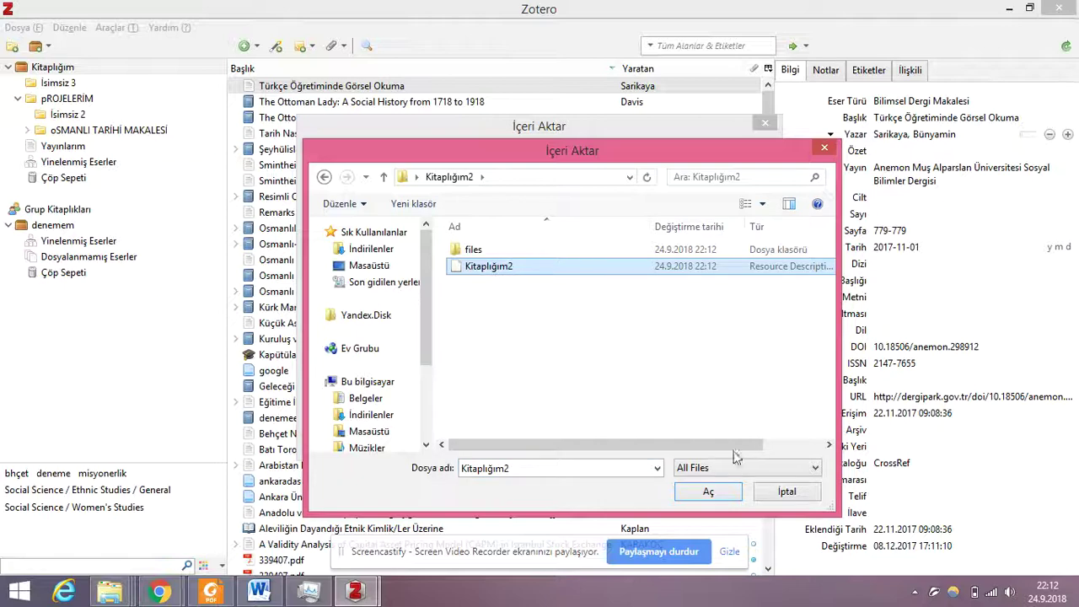
click(710, 492)
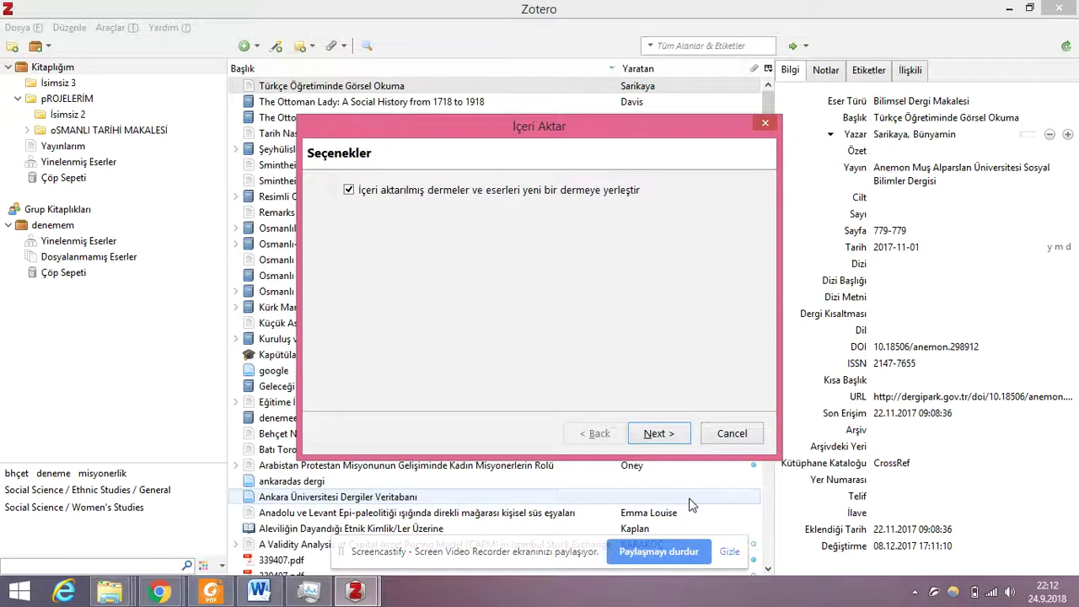
click(662, 433)
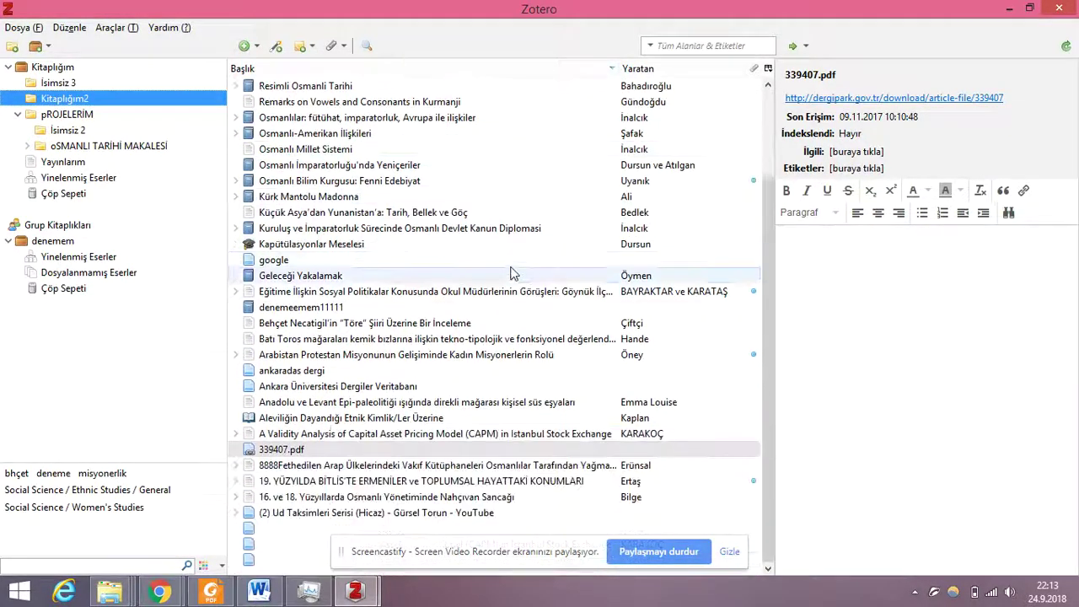
Minimize the Zotero library window and finish the import wizard
click(1009, 9)
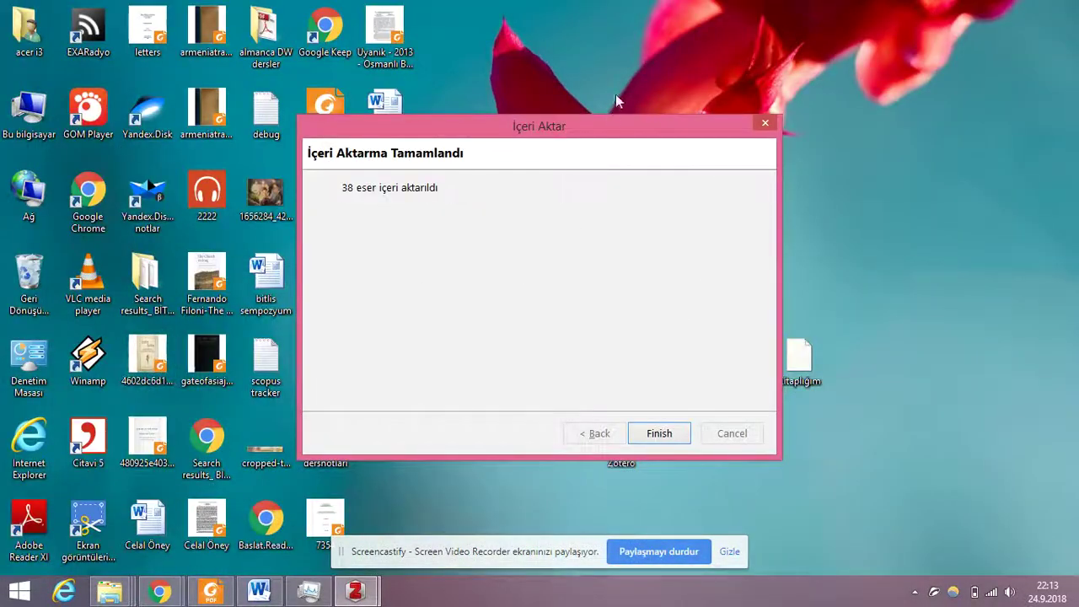
drag(477, 127, 565, 139)
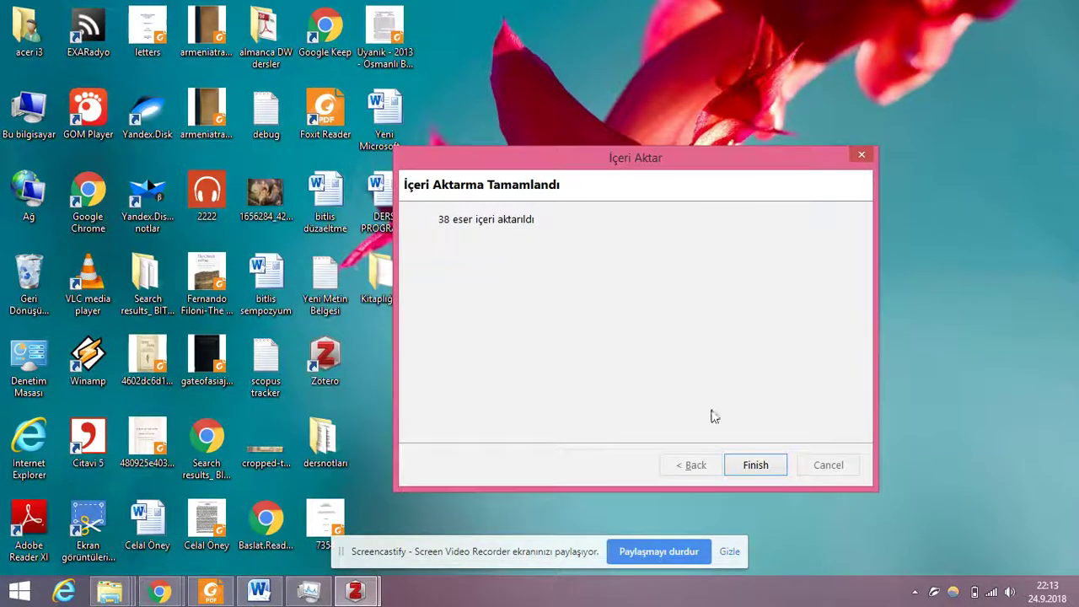
click(749, 446)
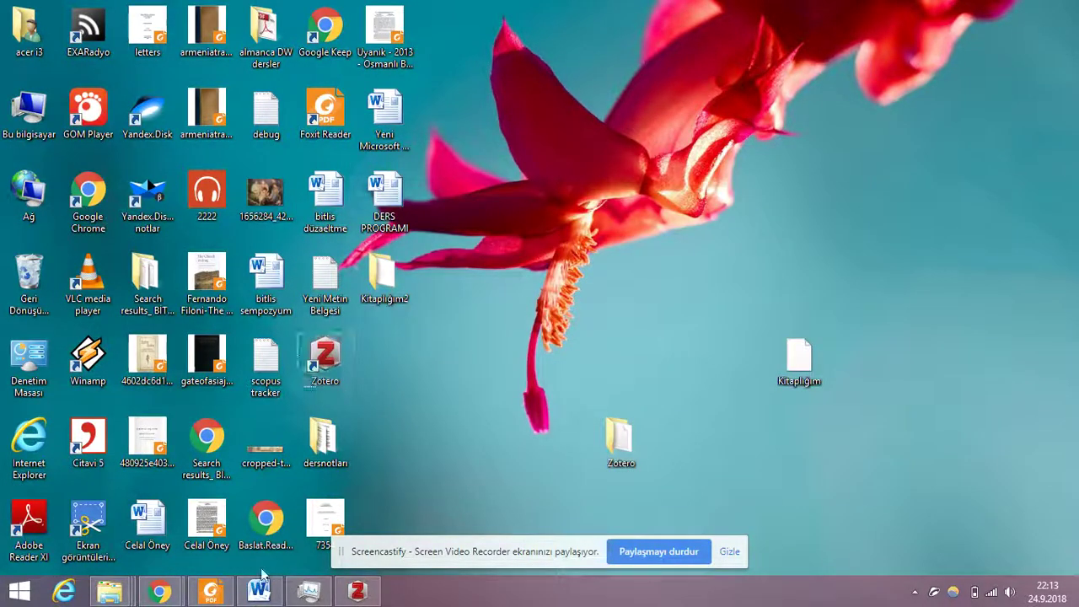
Switch to Chrome and open zotero.org in a new tab
click(159, 591)
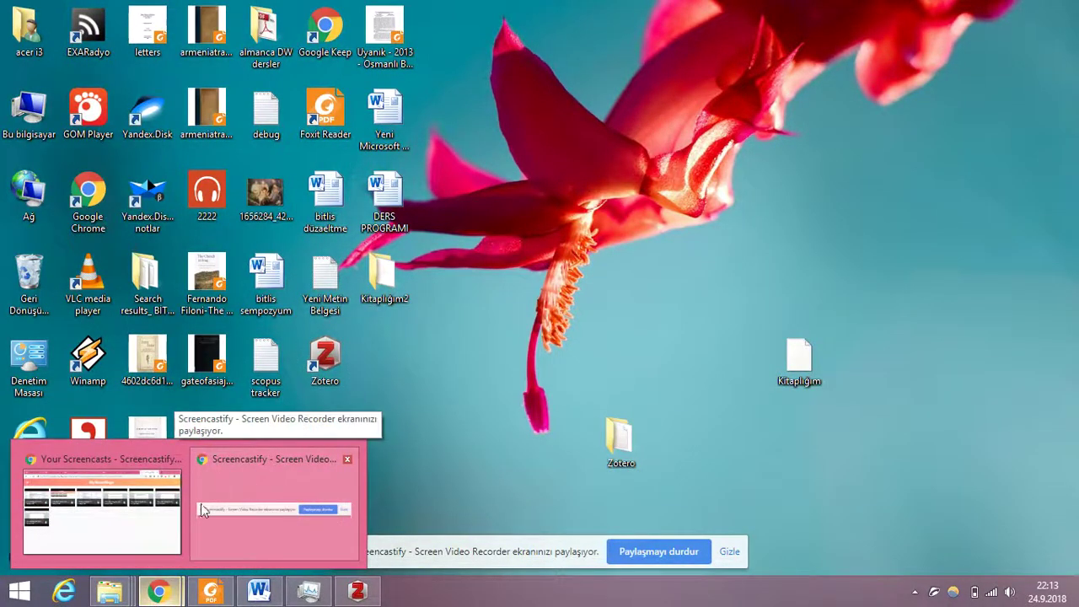
click(127, 531)
click(950, 14)
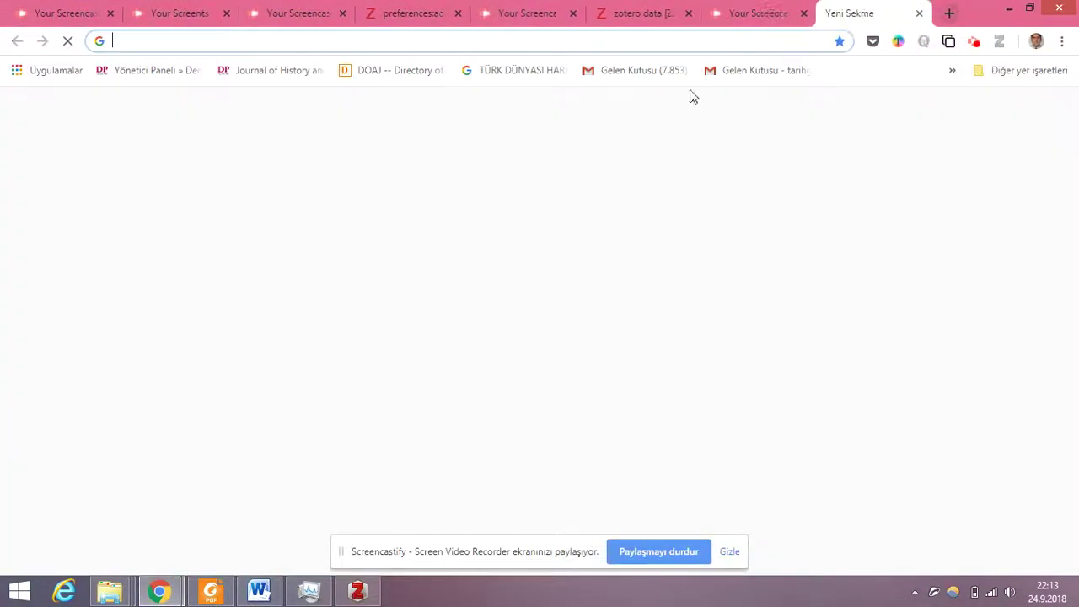
text(zotero)
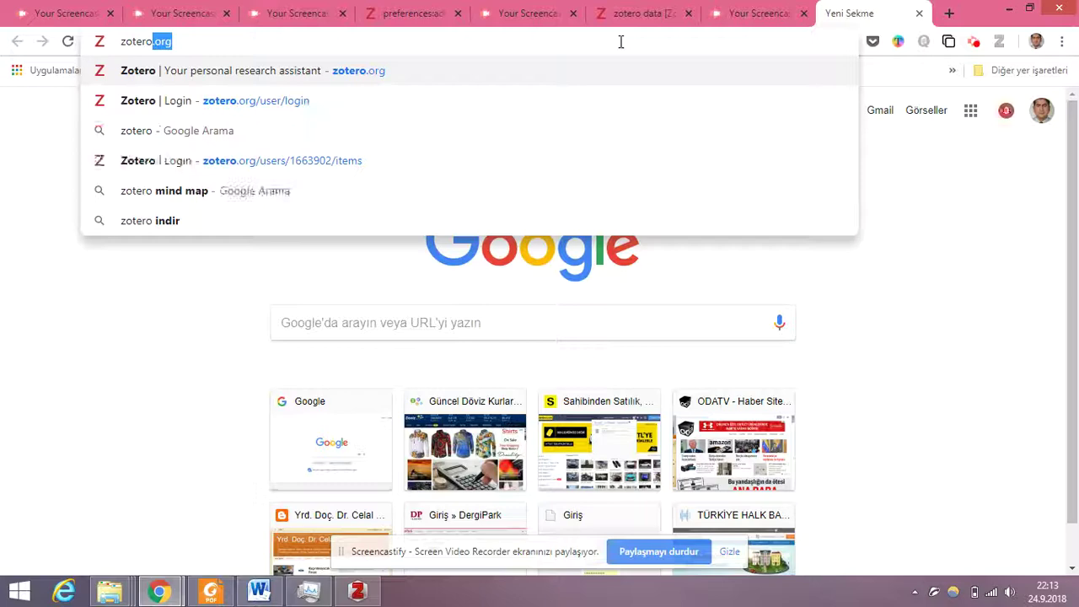
key(Return)
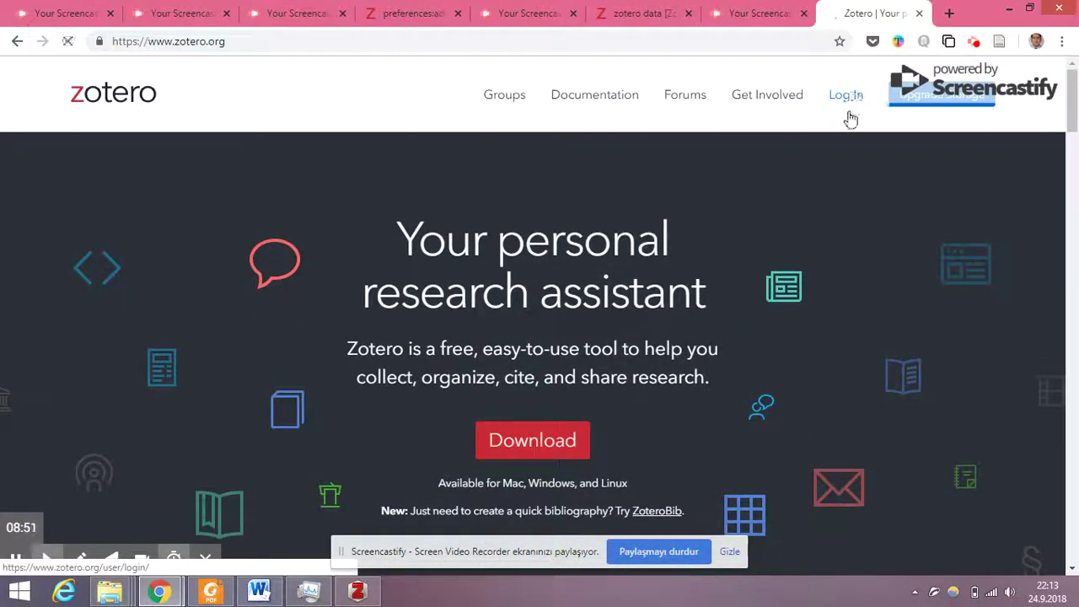
Open the Zotero website's login page and dismiss the Facebook notification
click(847, 106)
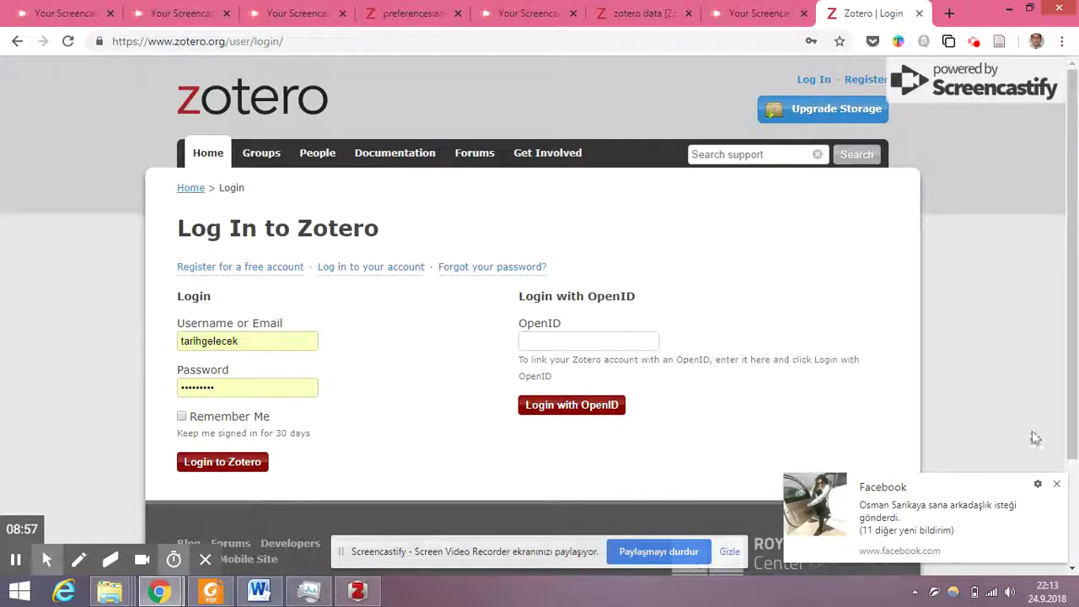
click(1056, 483)
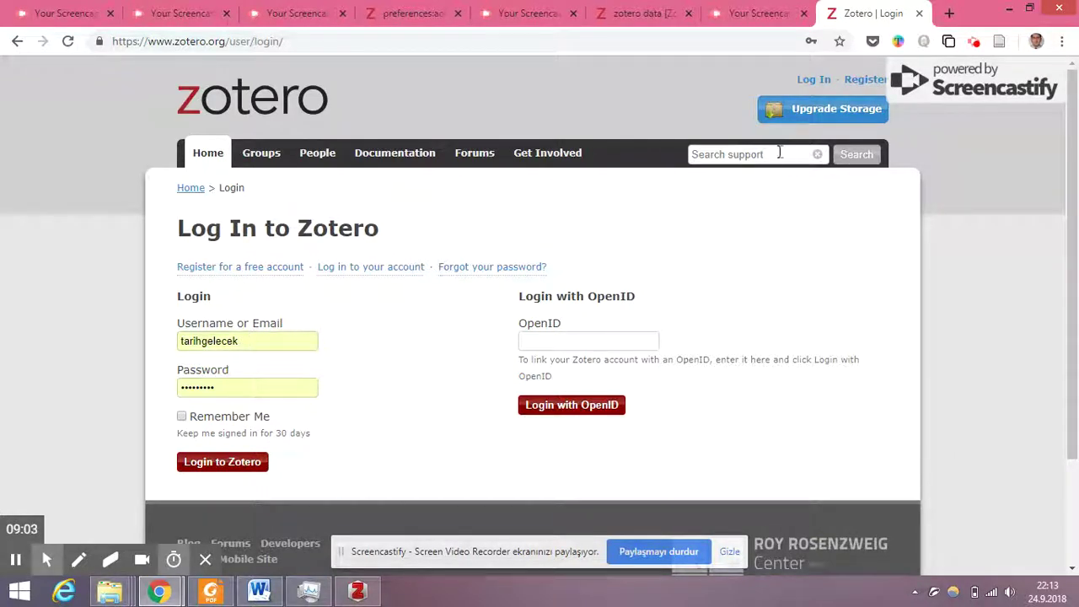
Examine the fields required on the Zotero account registration page and return to the login page
click(864, 80)
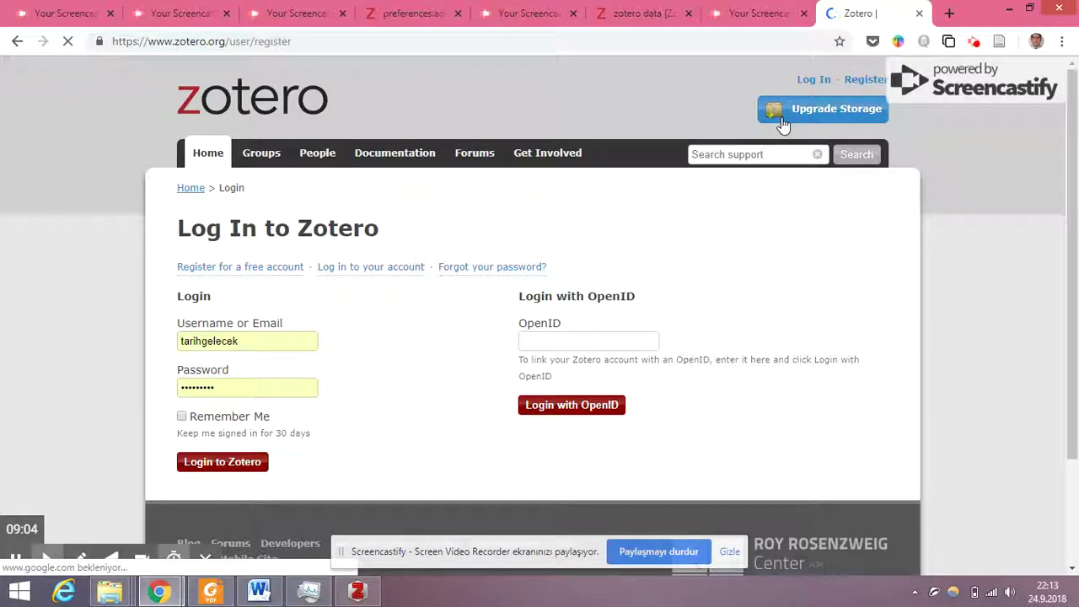
scroll(550, 333, down, 1)
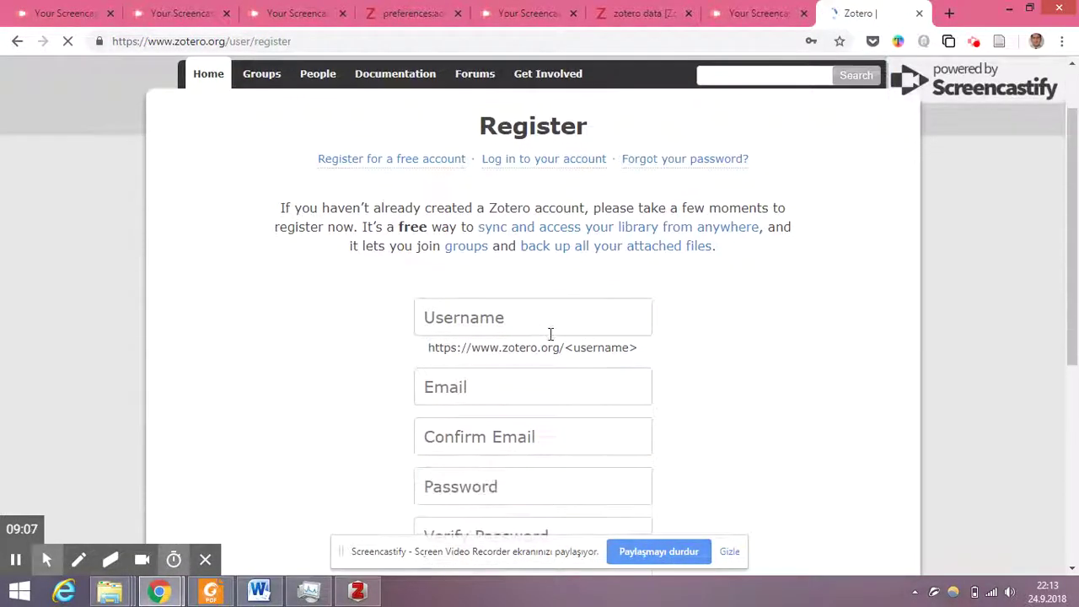
scroll(506, 295, down, 2)
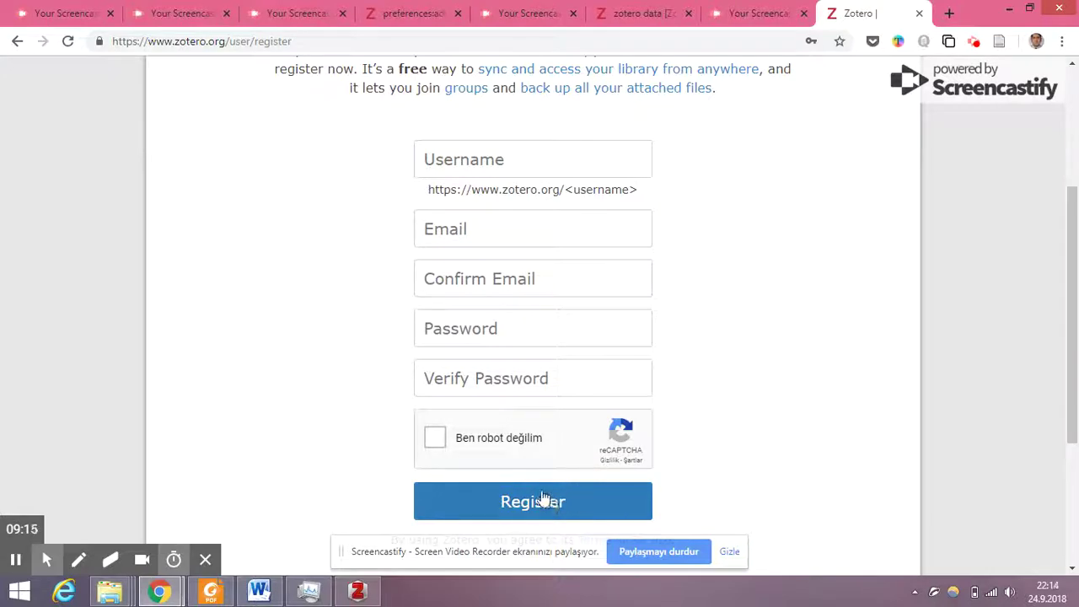
scroll(722, 385, up, 3)
scroll(730, 379, down, 2)
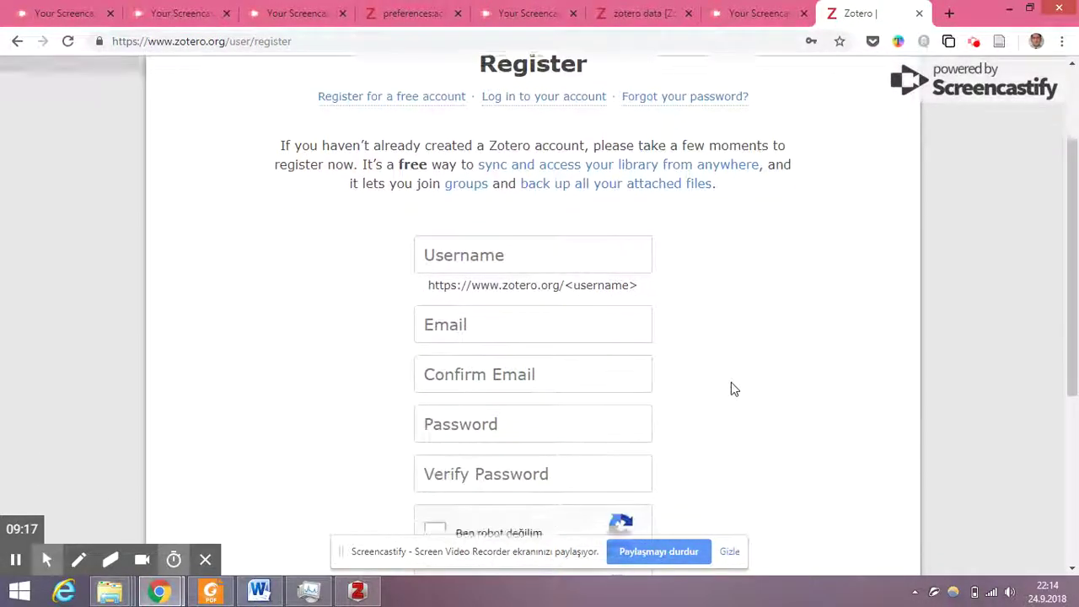
scroll(731, 382, up, 1)
scroll(734, 315, up, 2)
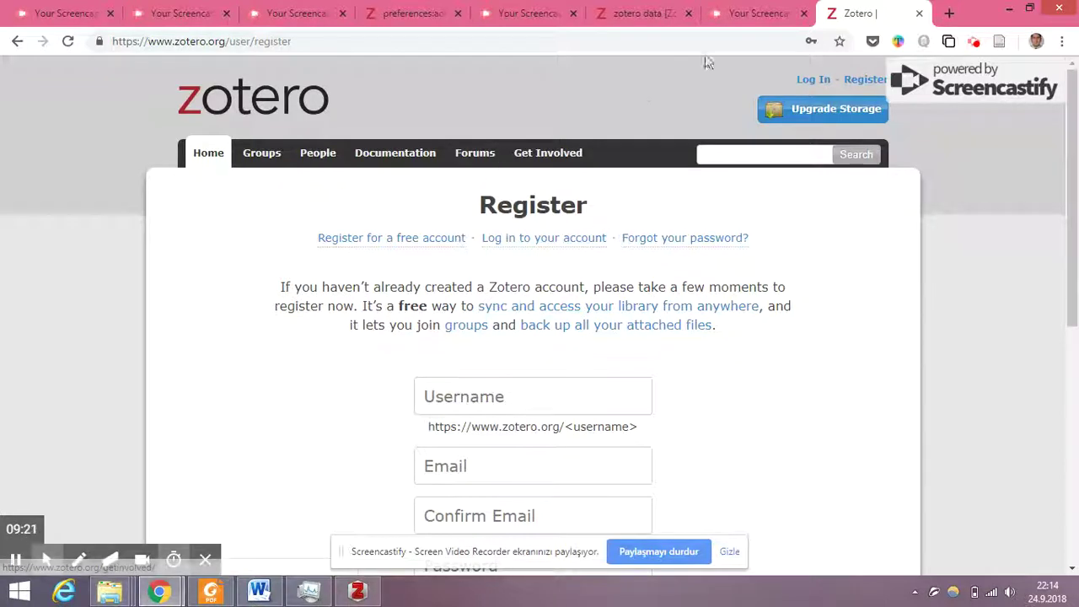
click(17, 40)
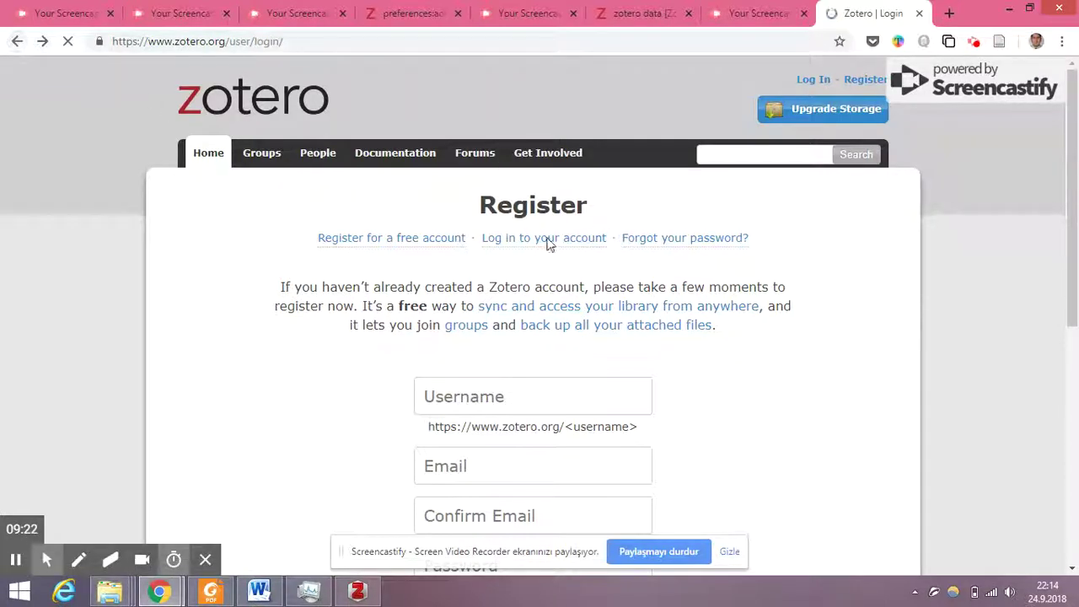